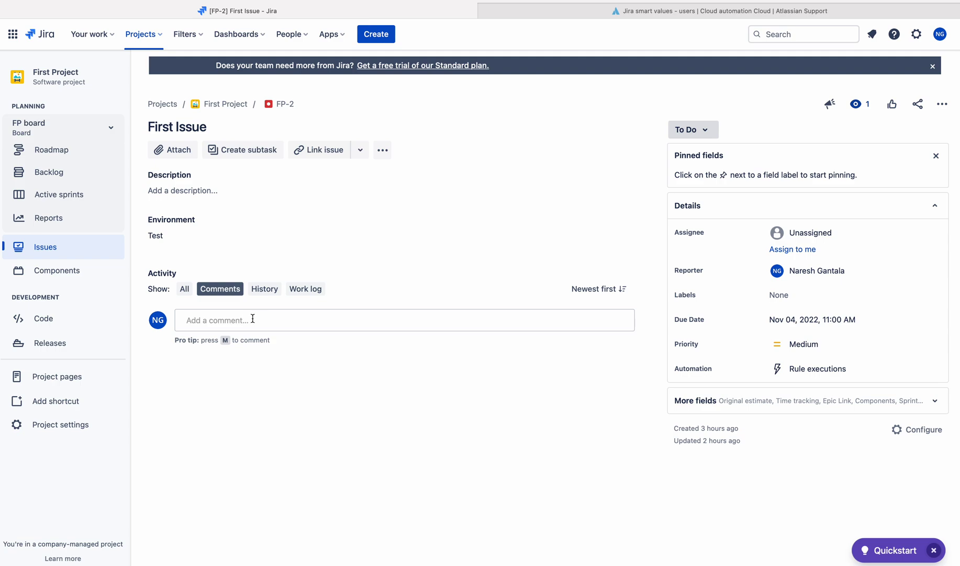
Step: Open Project settings from First Project's sidebar on the First Issue page
left_click(59, 430)
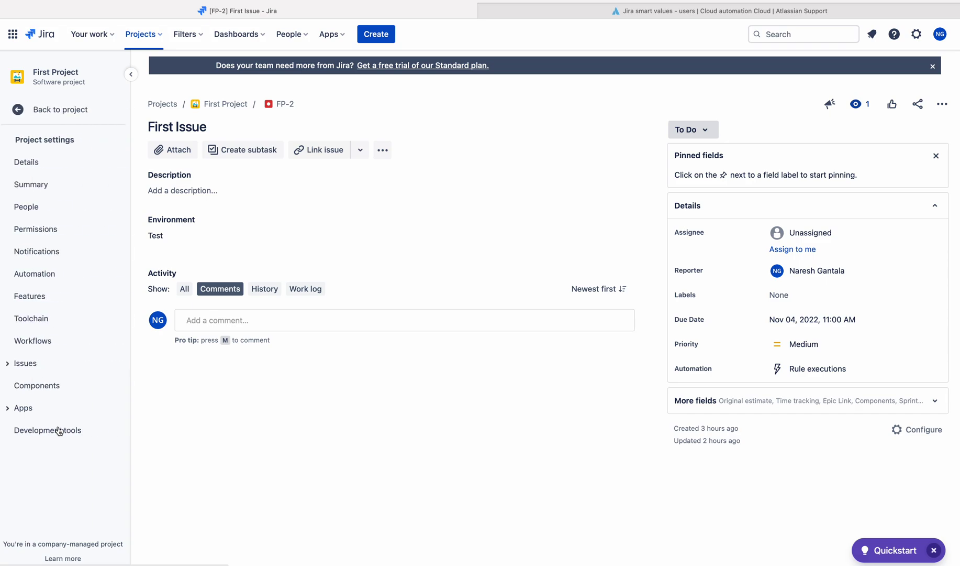
Step: Go to the project's Automation rules and start a new rule
left_click(41, 274)
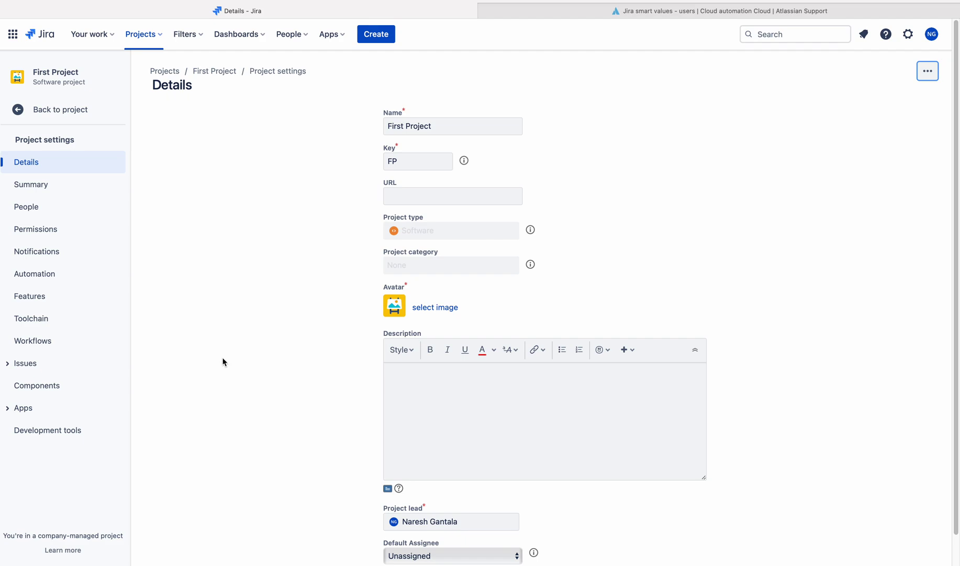
left_click(41, 274)
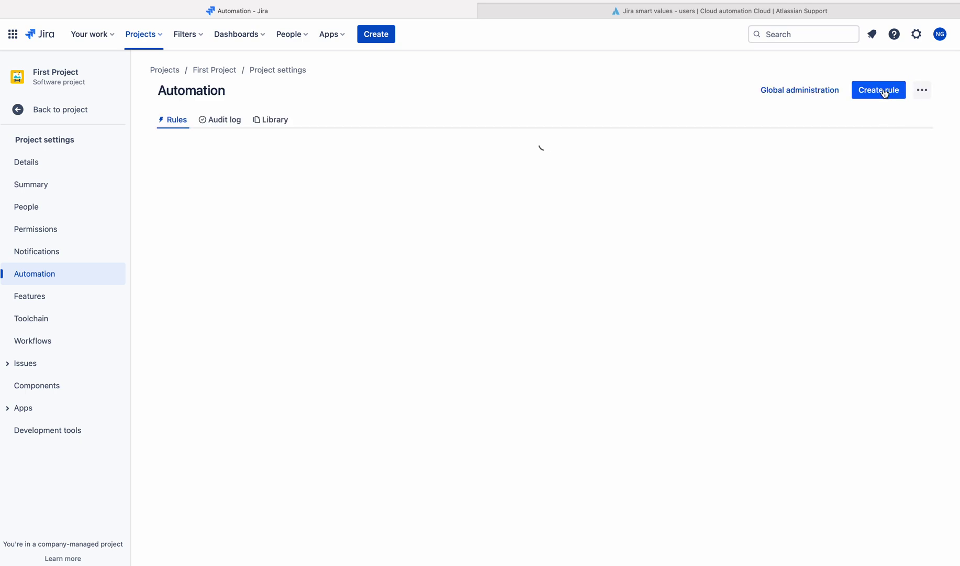
left_click(883, 90)
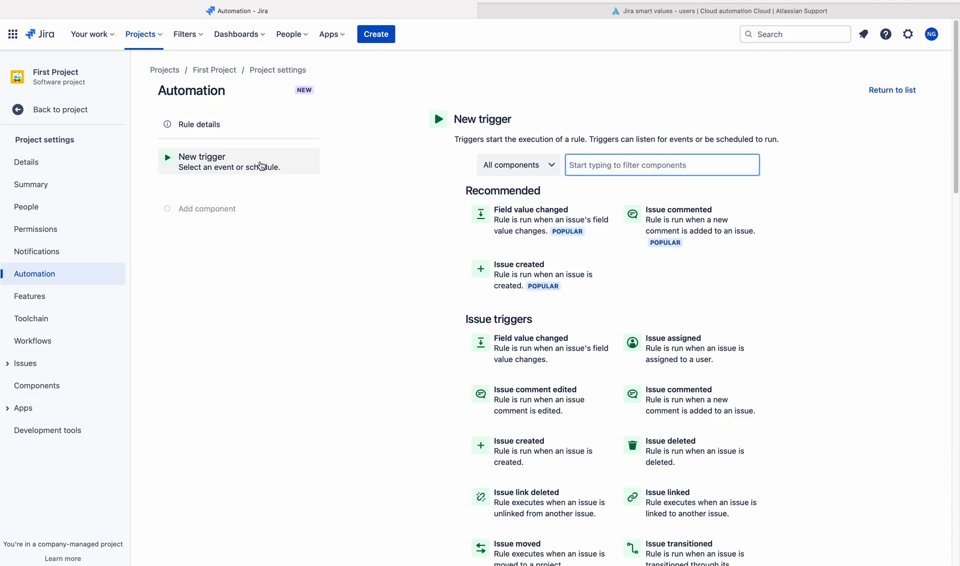
key("shift+Tab")
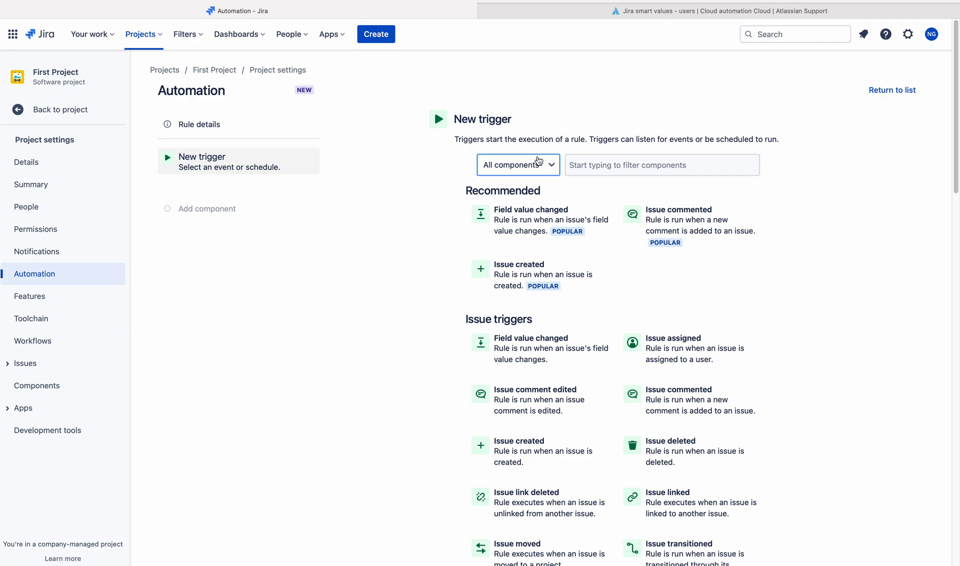
Step: Filter the triggers by 'sc' and choose the Scheduled trigger
left_click(624, 165)
type("sc")
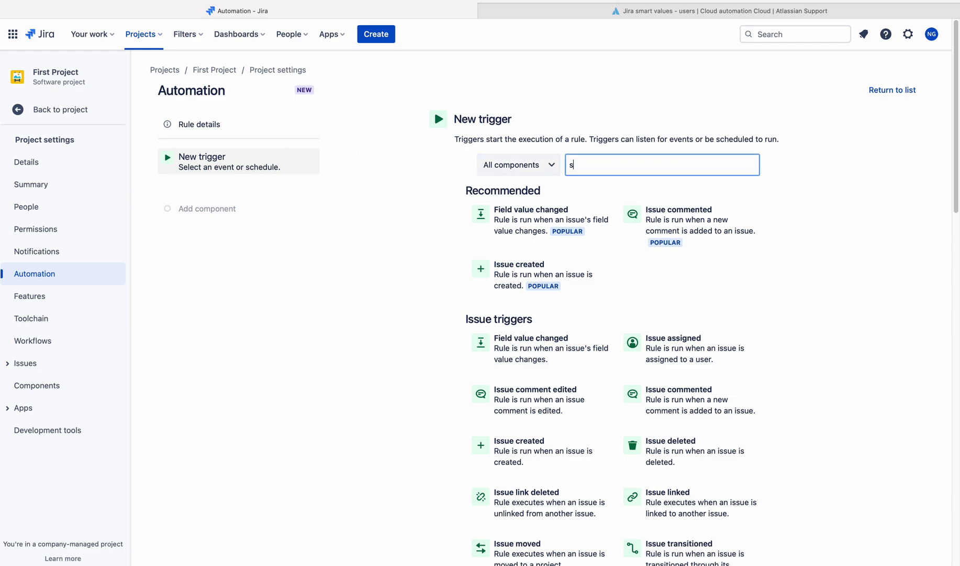
left_click(536, 296)
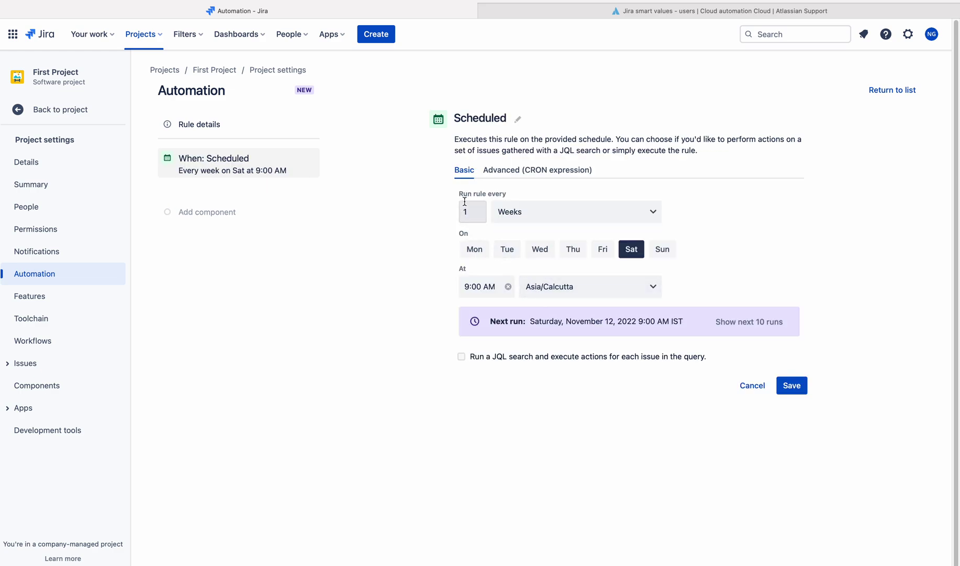
Step: Set the Run rule every unit to Minutes after trying Hours, Days and Months
left_click(536, 217)
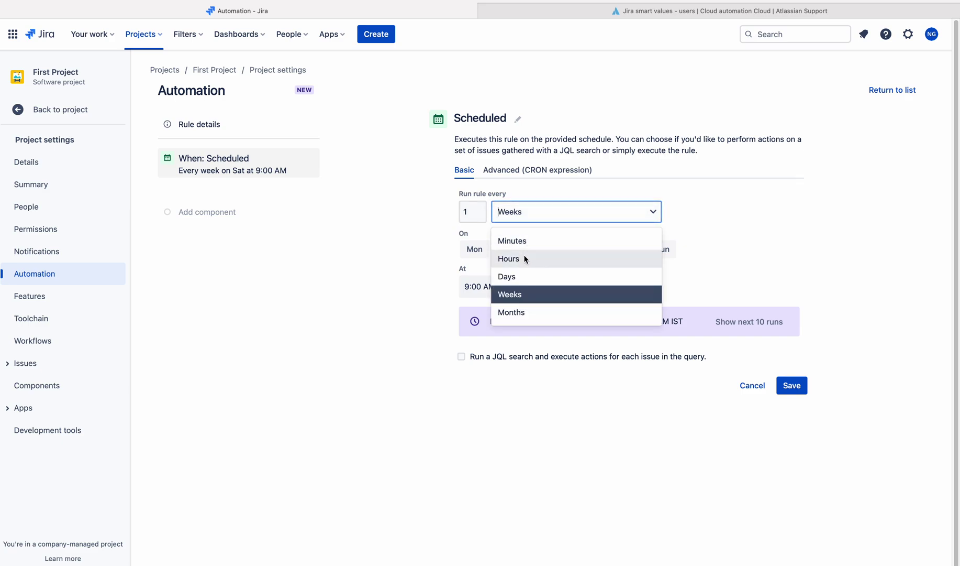
left_click(526, 259)
left_click(531, 216)
left_click(531, 274)
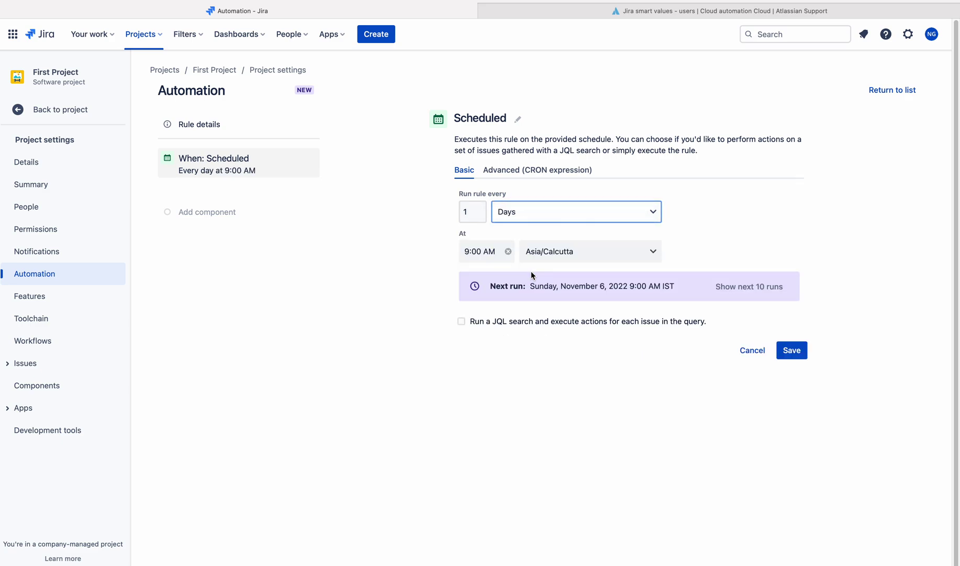
left_click(534, 220)
left_click(533, 316)
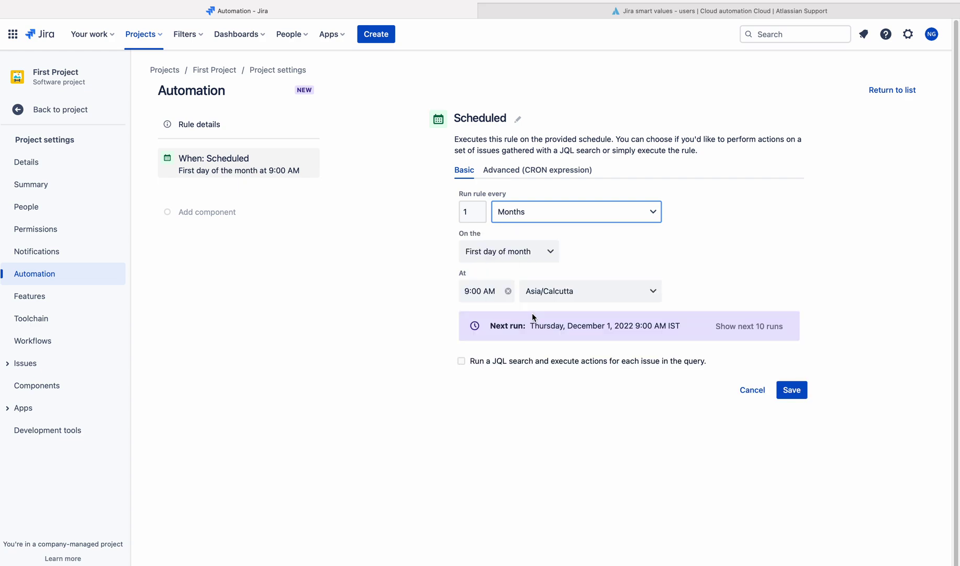
left_click(532, 216)
left_click(528, 242)
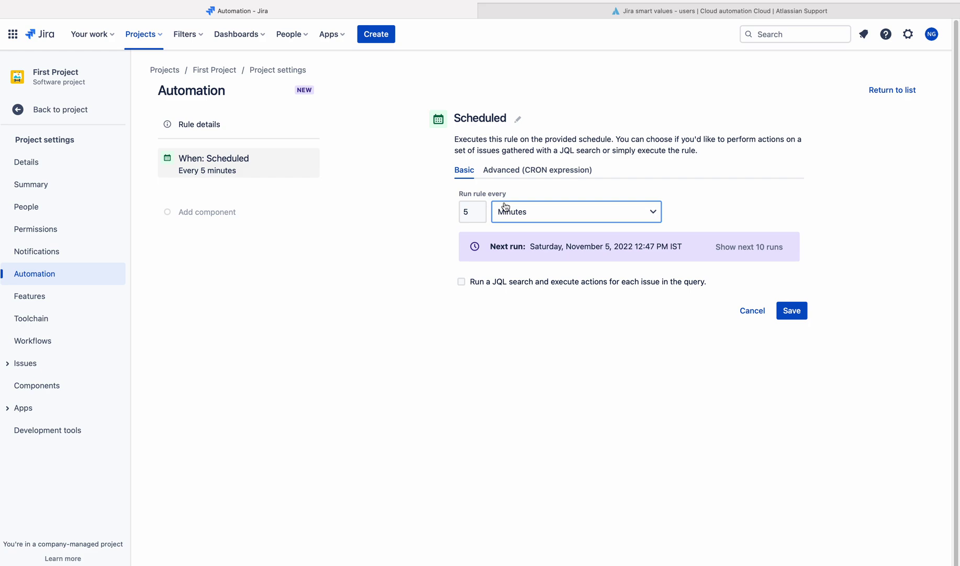
left_click(477, 212)
Step: Make the schedule run every 30 minutes and enable the JQL search for each issue
key("BackSpace")
type("30")
left_click(418, 228)
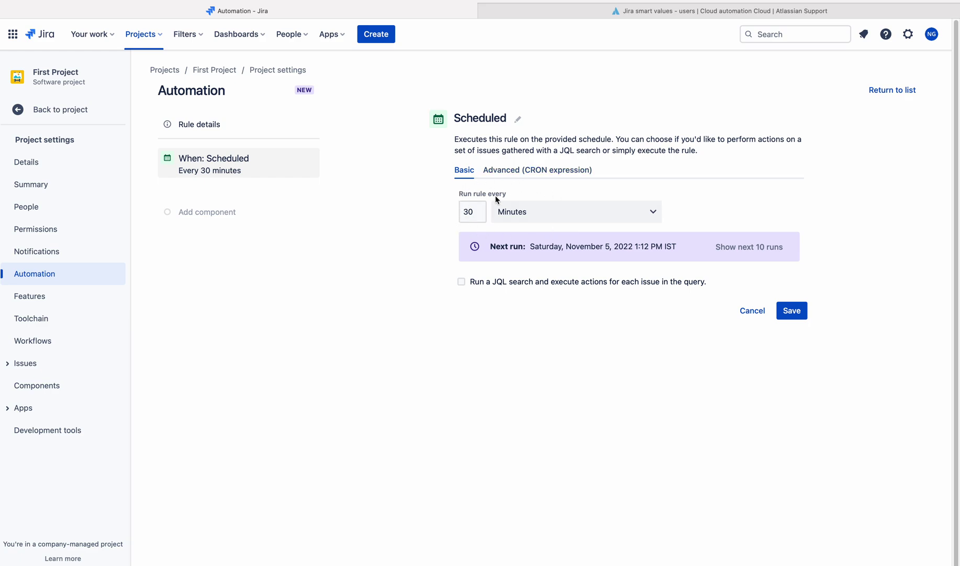
left_click(518, 217)
left_click(731, 203)
left_click(461, 282)
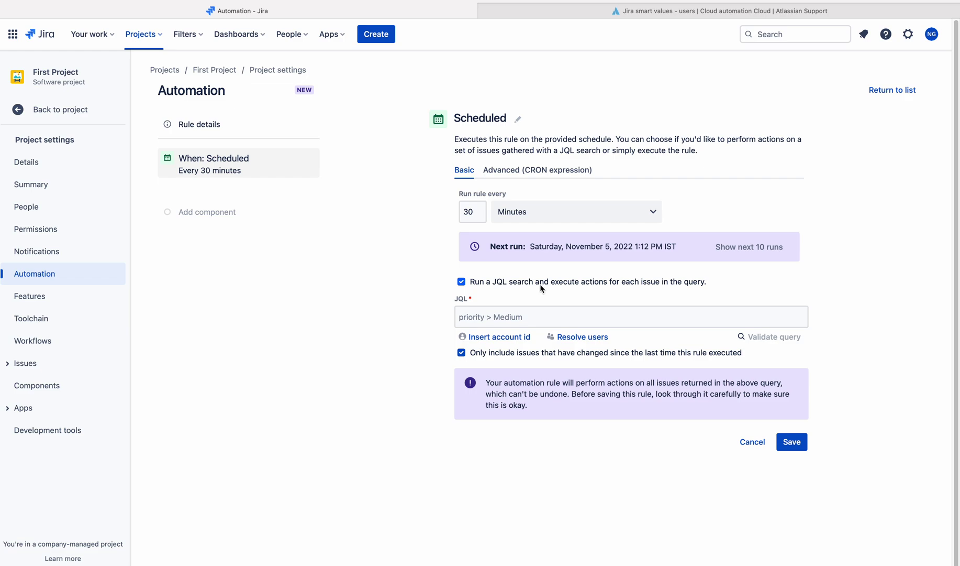
Step: Enter and validate JQL 'issuetype = Bug', include unchanged issues, and save the trigger
left_click(487, 317)
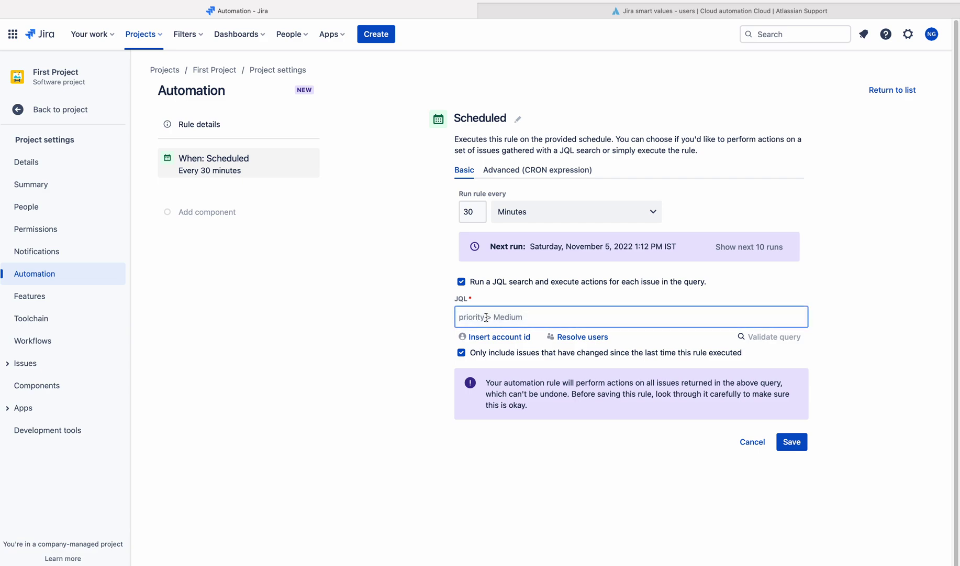
type("issuet")
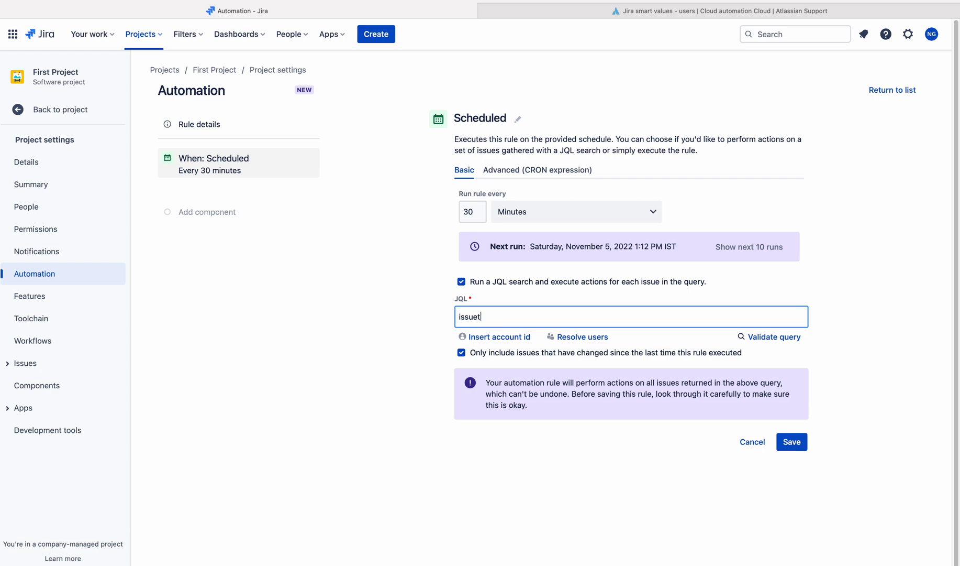
type("ype = Bug")
left_click(777, 343)
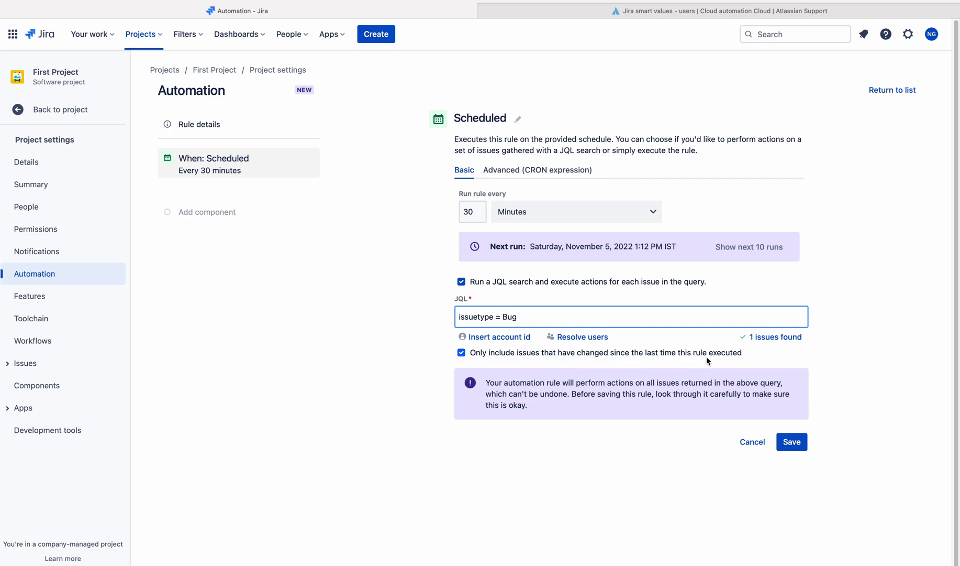
left_click(469, 355)
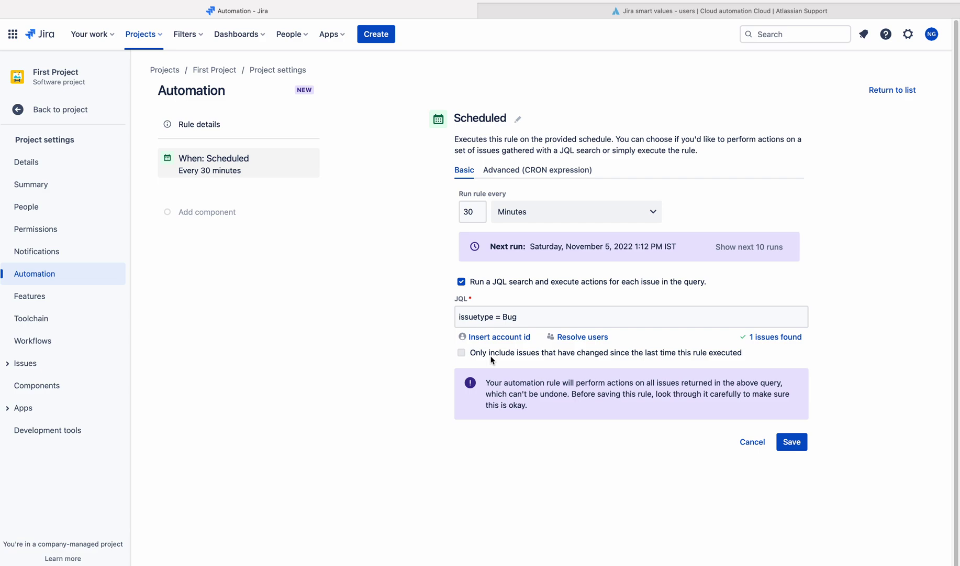
left_click(791, 443)
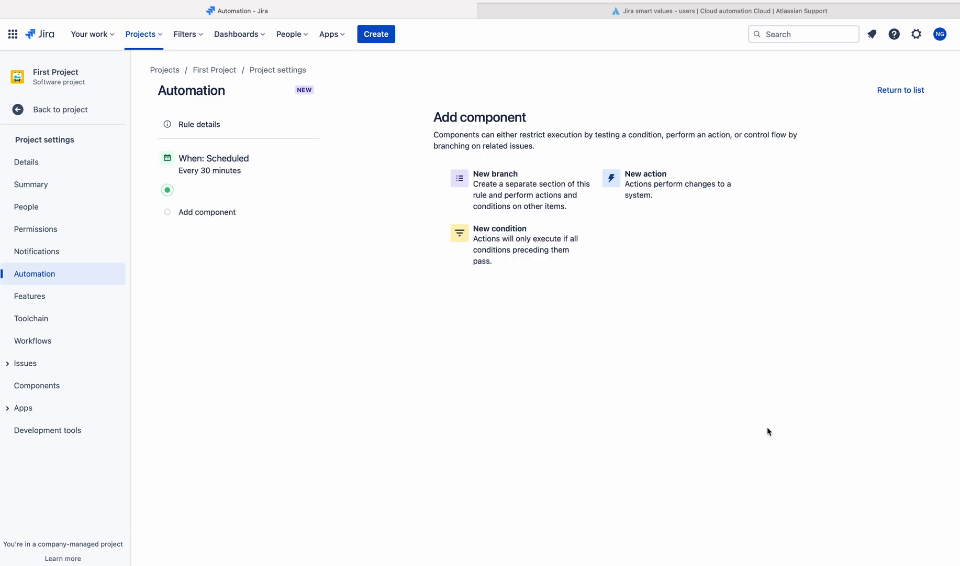
Step: Add an Issue fields condition checking that Due date is before
left_click(519, 255)
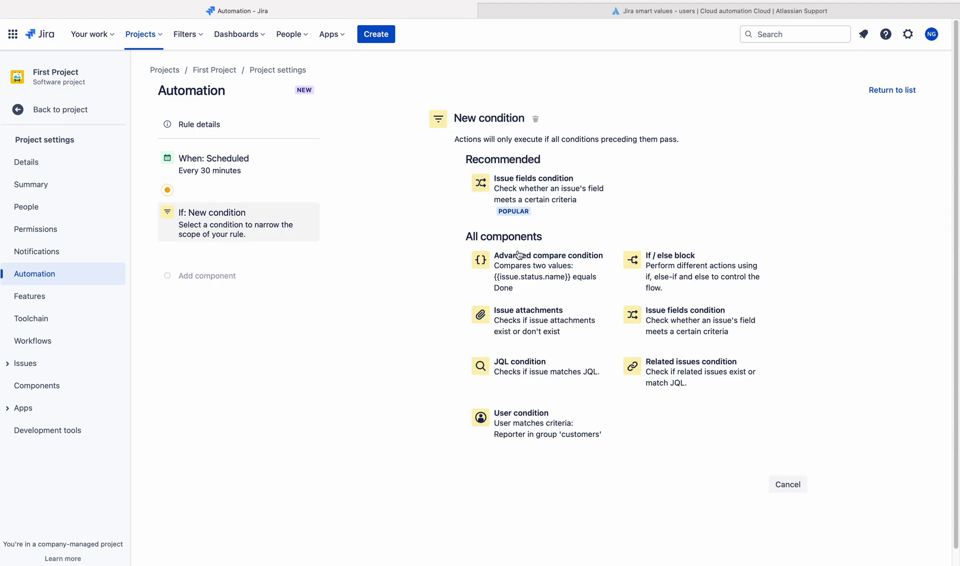
left_click(522, 198)
left_click(522, 173)
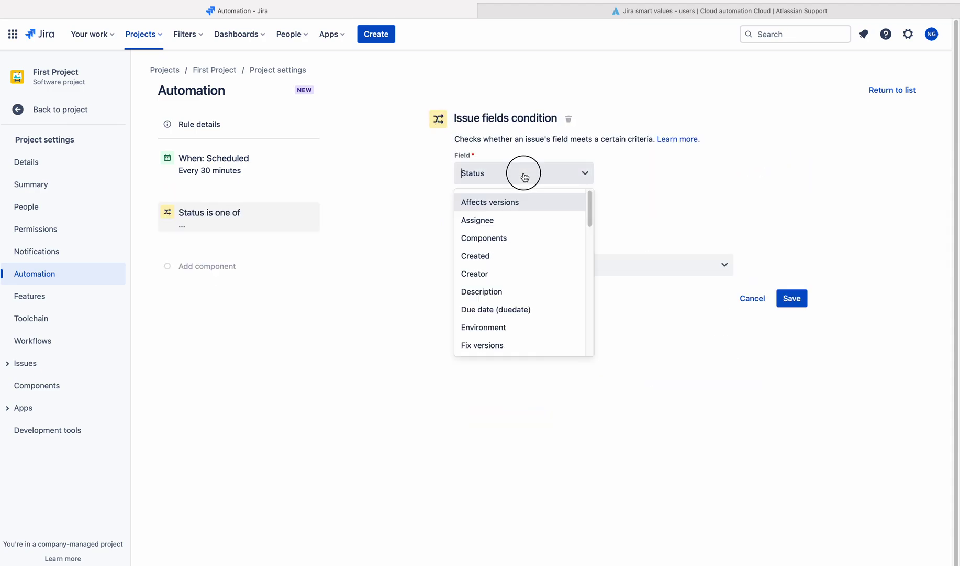
type("due")
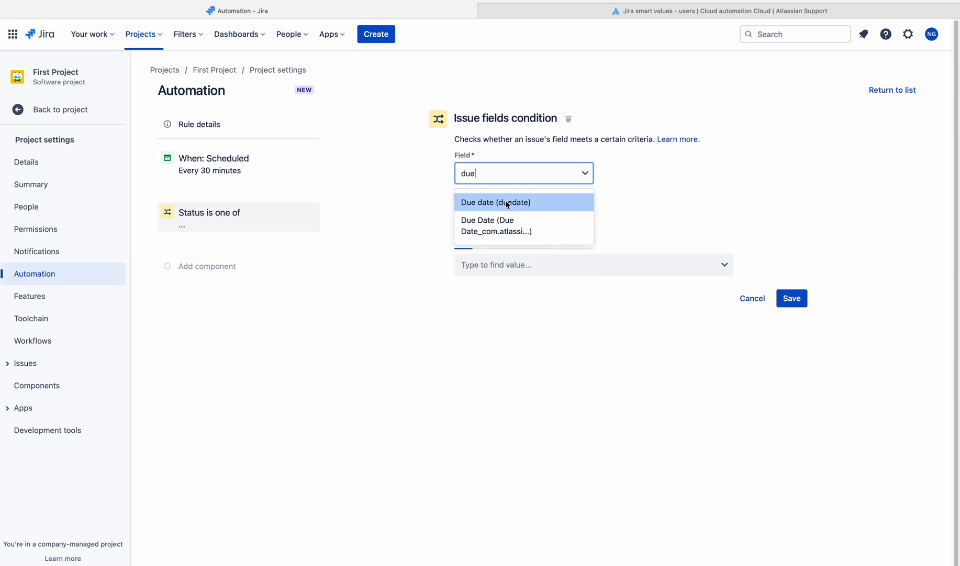
left_click(507, 204)
left_click(549, 216)
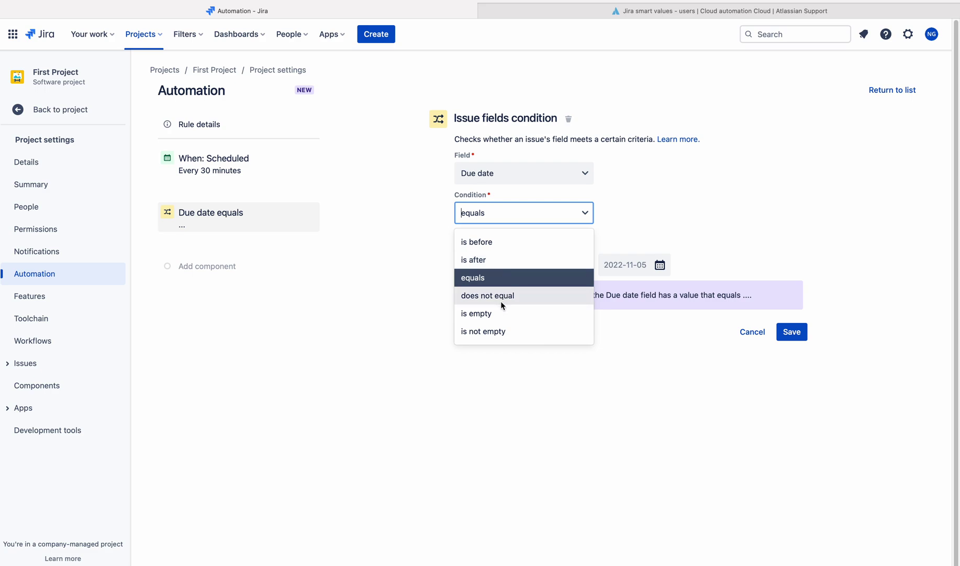
left_click(483, 242)
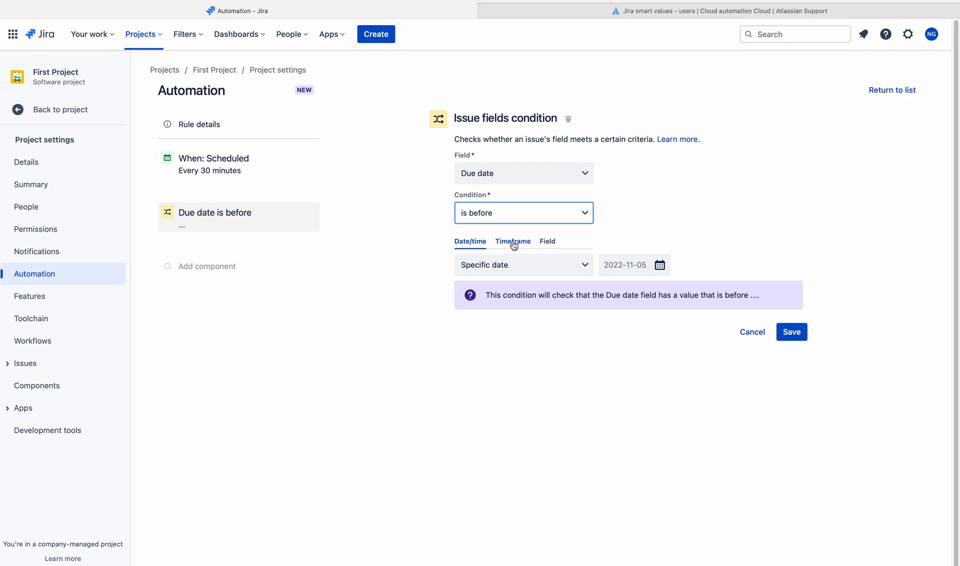
Step: Set the condition's timeframe to 1 Days Ago and save it
left_click(514, 242)
left_click(468, 264)
type("1")
left_click(537, 335)
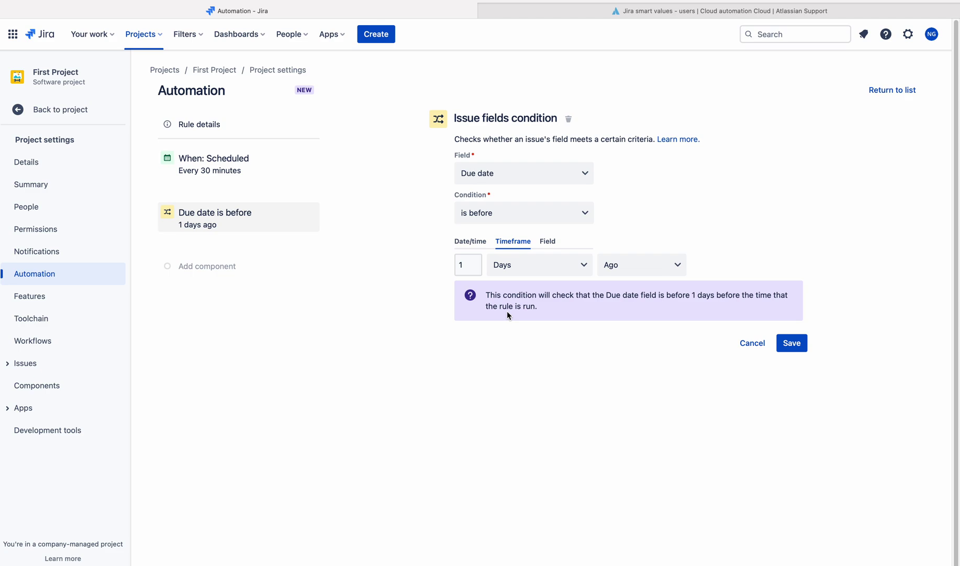
mouse_move(488, 295)
left_mouse_down()
mouse_move(536, 306)
mouse_move(488, 295)
left_mouse_up()
left_click(537, 309)
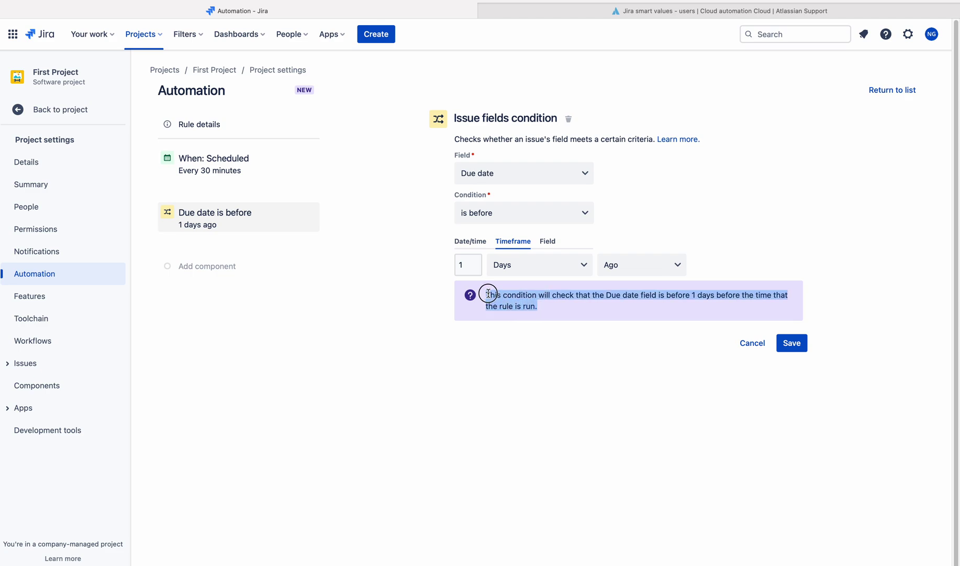
left_click(562, 302)
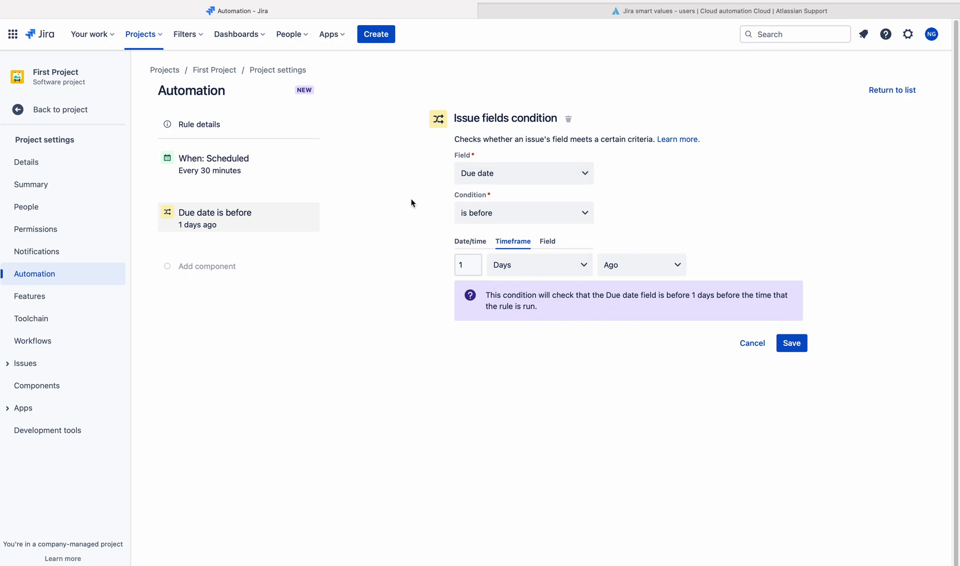
left_click(791, 344)
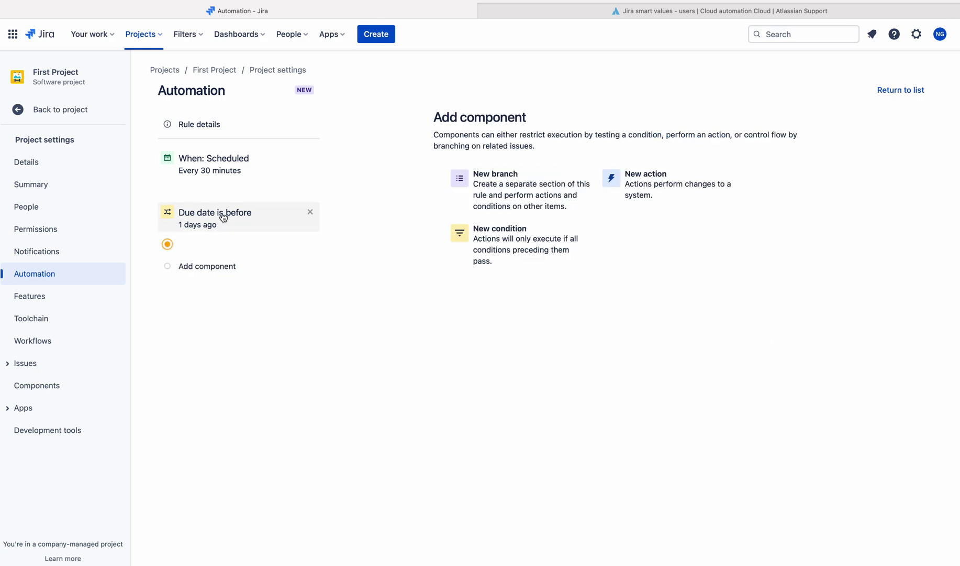
Step: Add a Comment on issue action with the prepared comment text pasted in
left_click(674, 189)
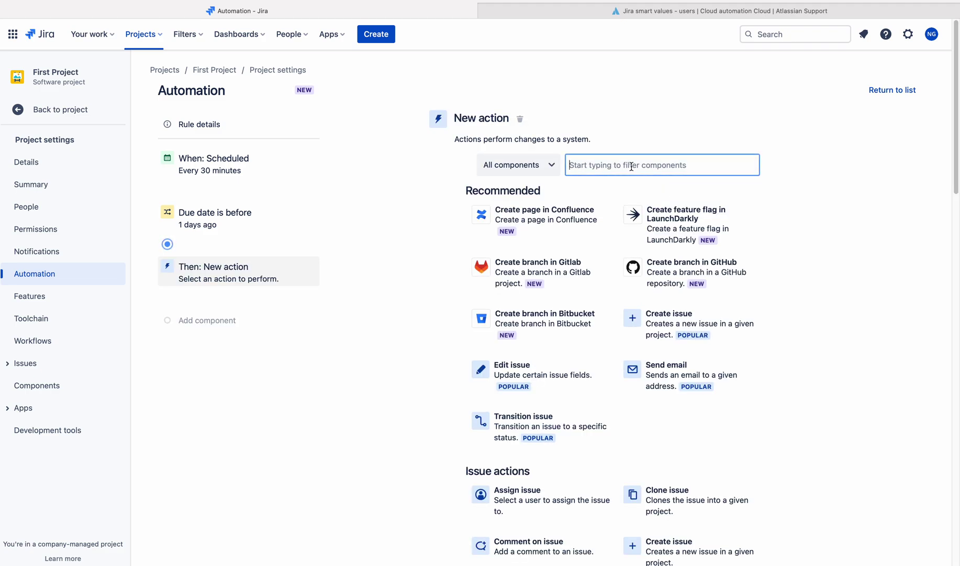
type("com")
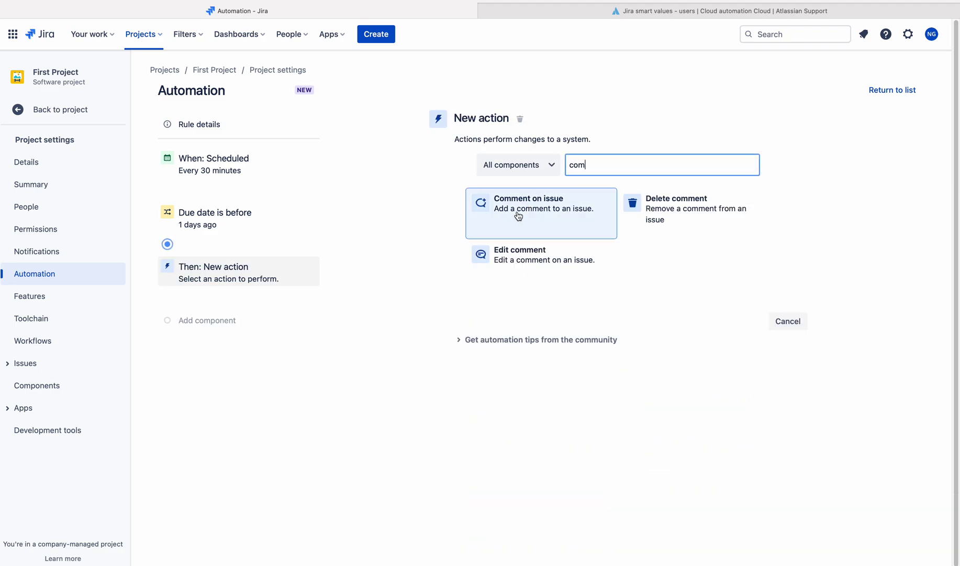
left_click(518, 216)
left_click(503, 188)
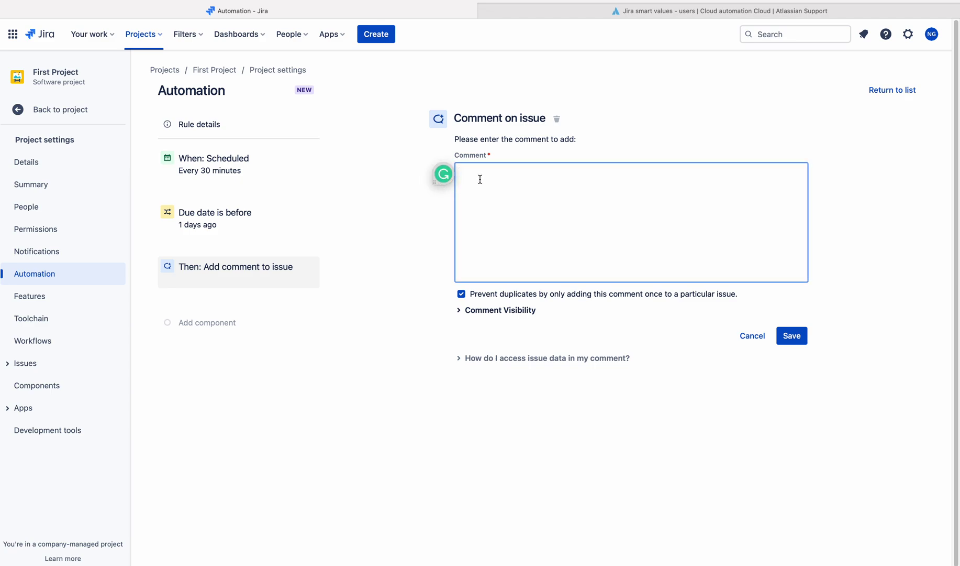
type("Hello [~accountid:{{issue.assignee}}] , & [~accountid:{{issue.reporter}}] !! : Planned End Date was breached for this ticket. This change is 24 hrs overdue. Please take action!")
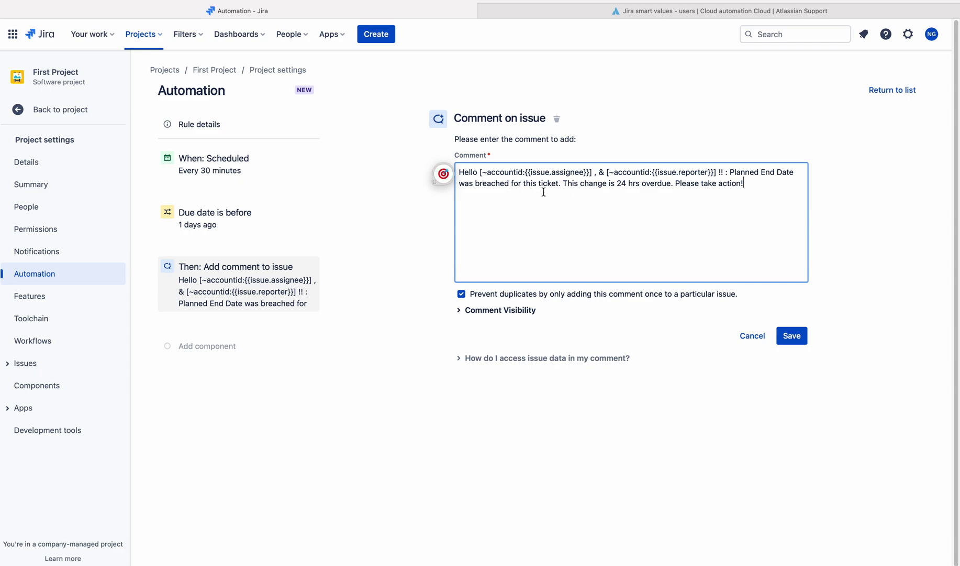
left_click(624, 12)
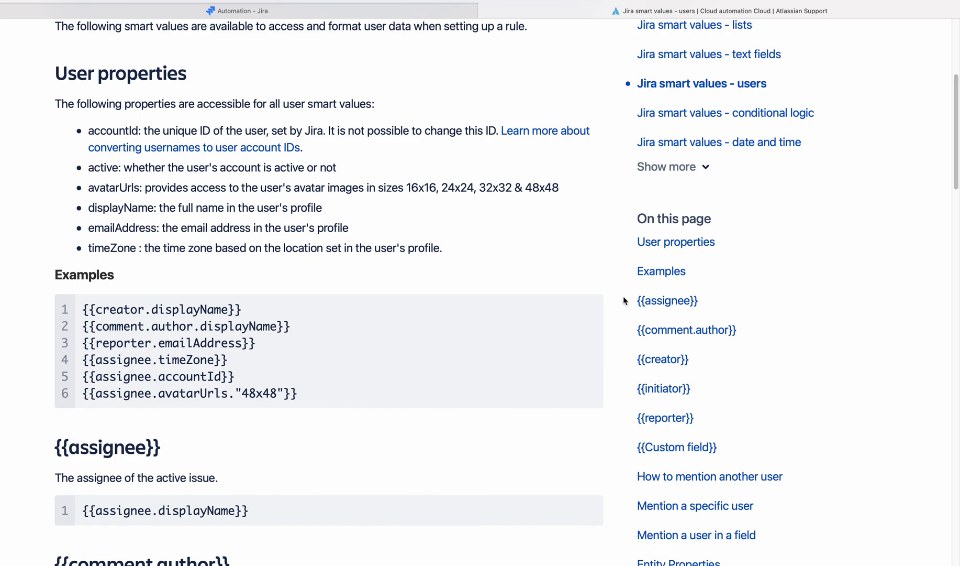
Step: Copy the {{assignee}} and {{reporter}} display name smart value snippets from the support page
left_click(671, 300)
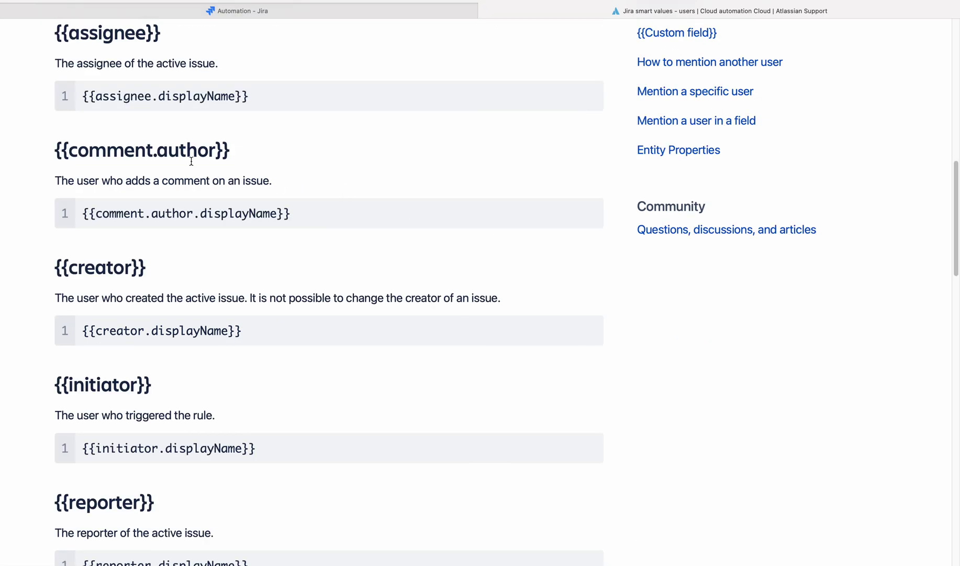
left_click(243, 95)
left_click_drag(243, 96, 79, 96)
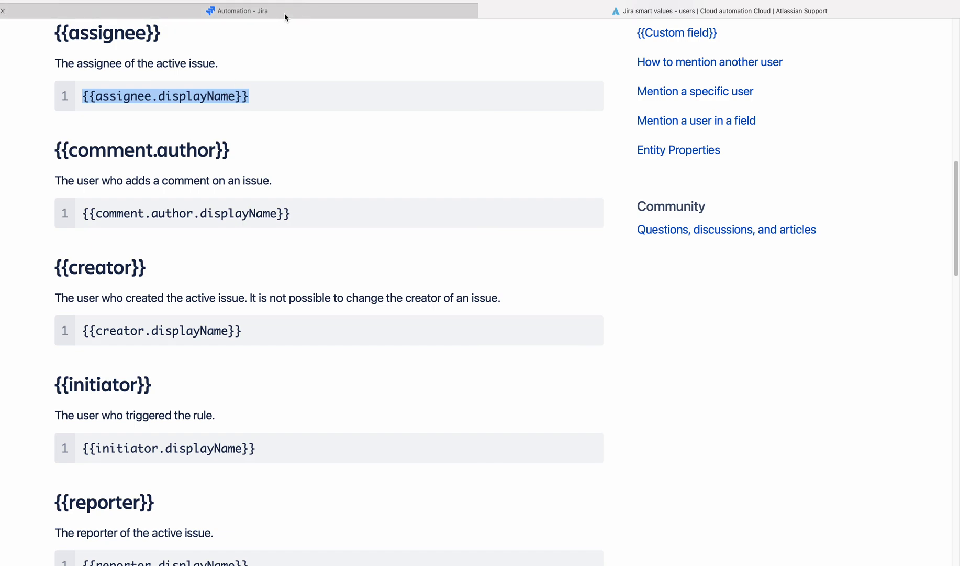
mouse_move(284, 15)
left_click_drag(262, 96, 79, 92)
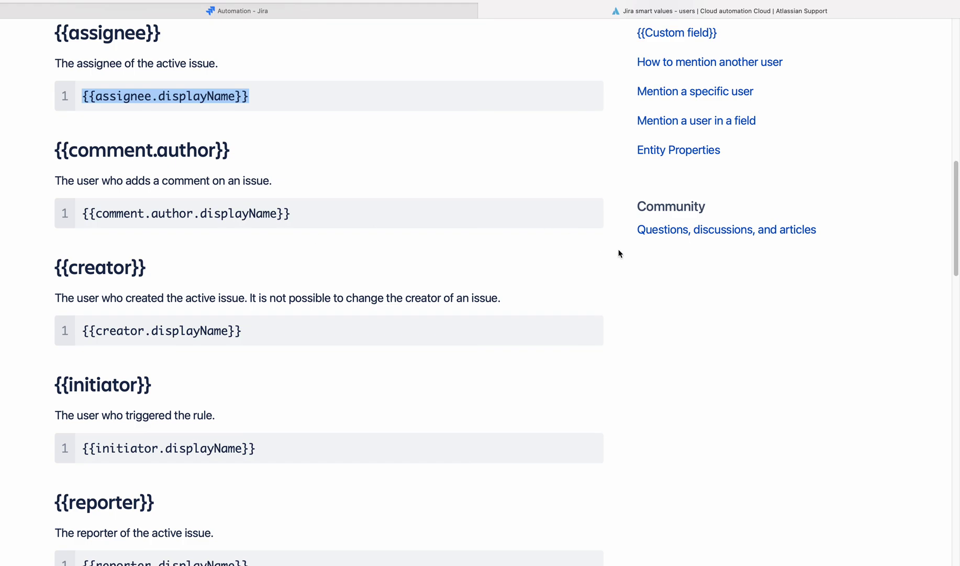
scroll(938, 330, "down", 4)
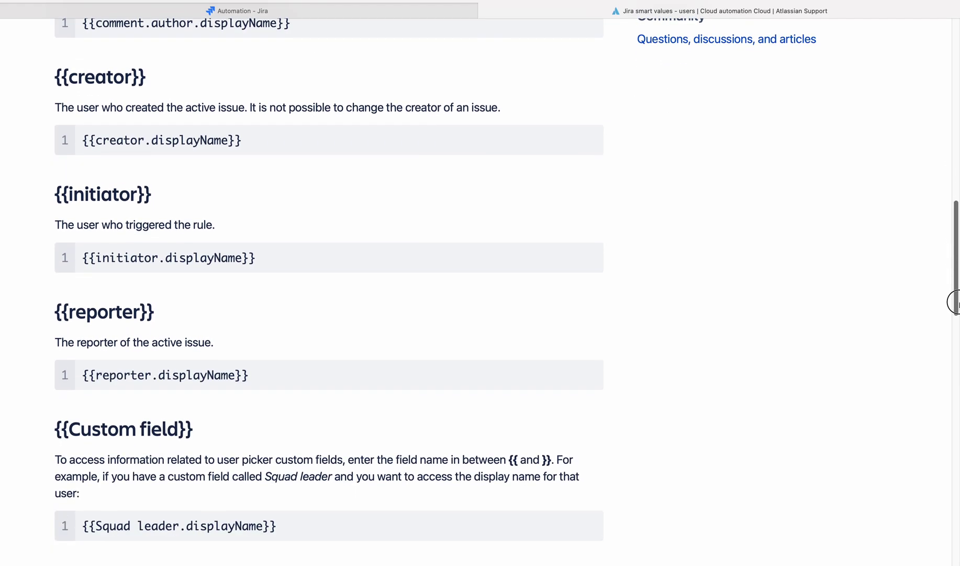
left_click_drag(271, 383, 32, 365)
left_click(255, 377)
left_click_drag(252, 375, 70, 373)
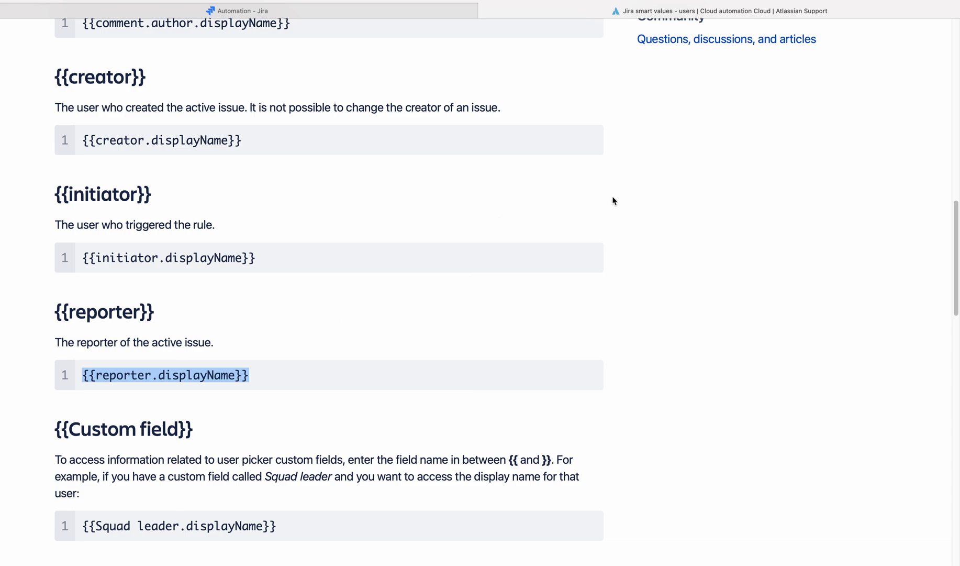
left_click(361, 12)
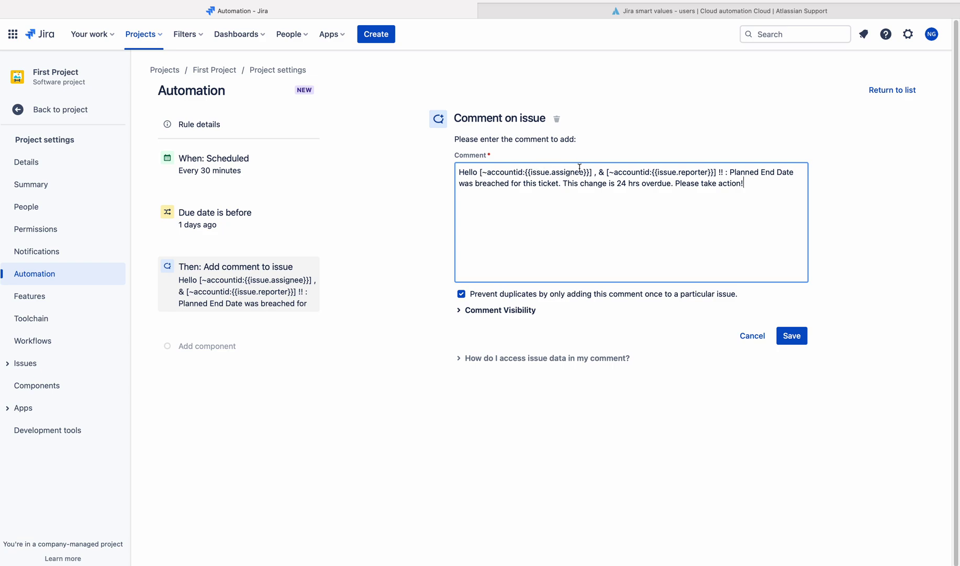
Step: Replace 'Planned End Date' with 'Due Date' in the comment text
left_click_drag(594, 173, 481, 173)
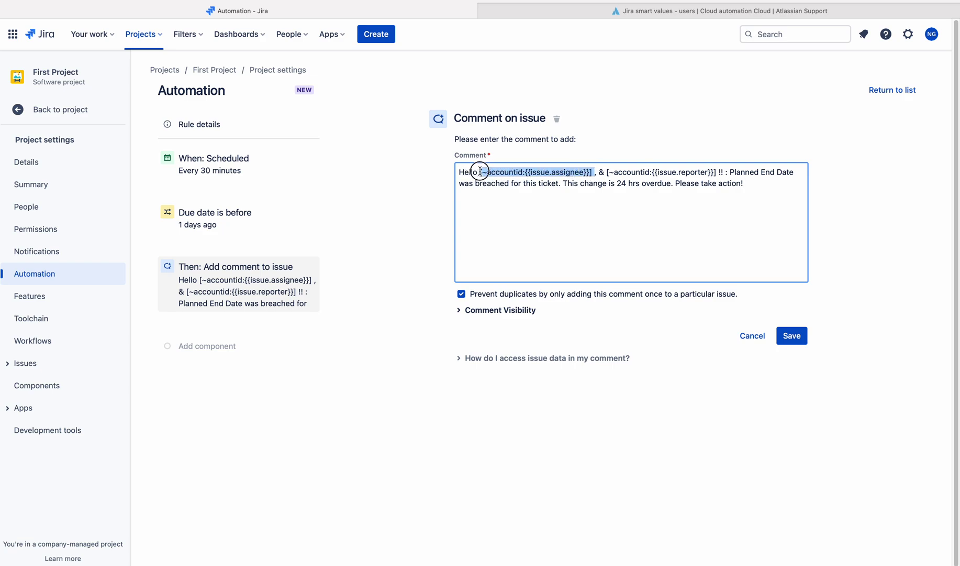
left_click(607, 172)
left_click_drag(608, 172, 717, 172)
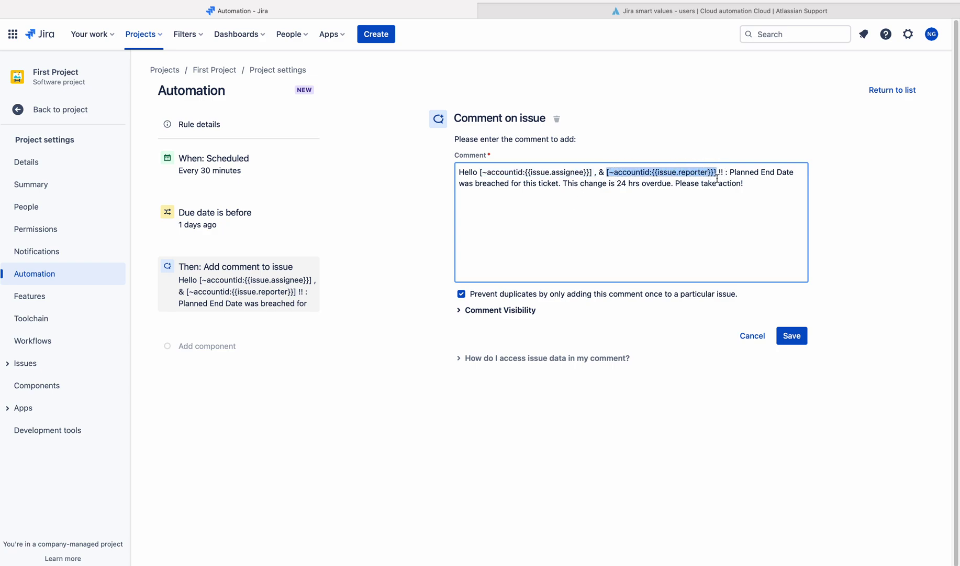
left_click_drag(794, 173, 730, 171)
type("D")
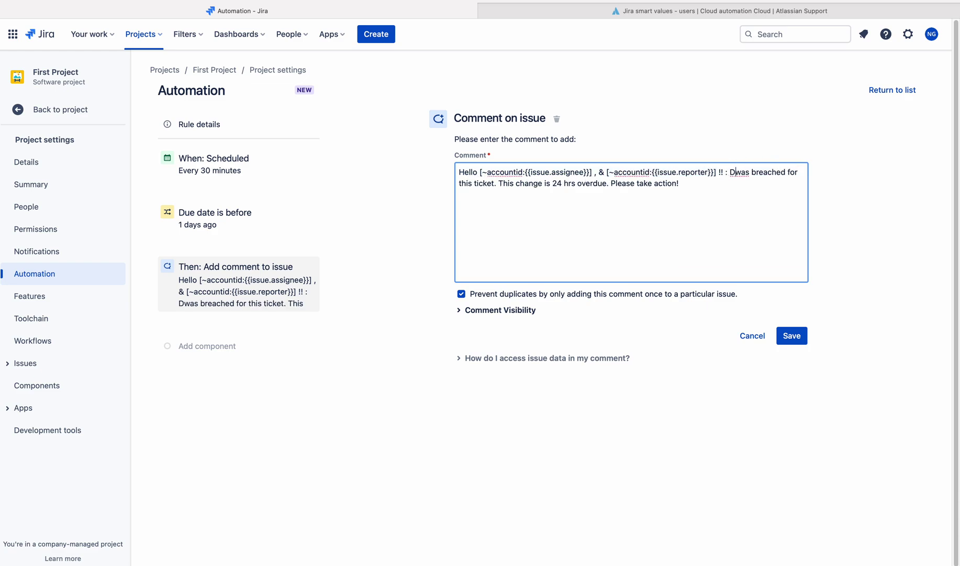
type("ue Dt")
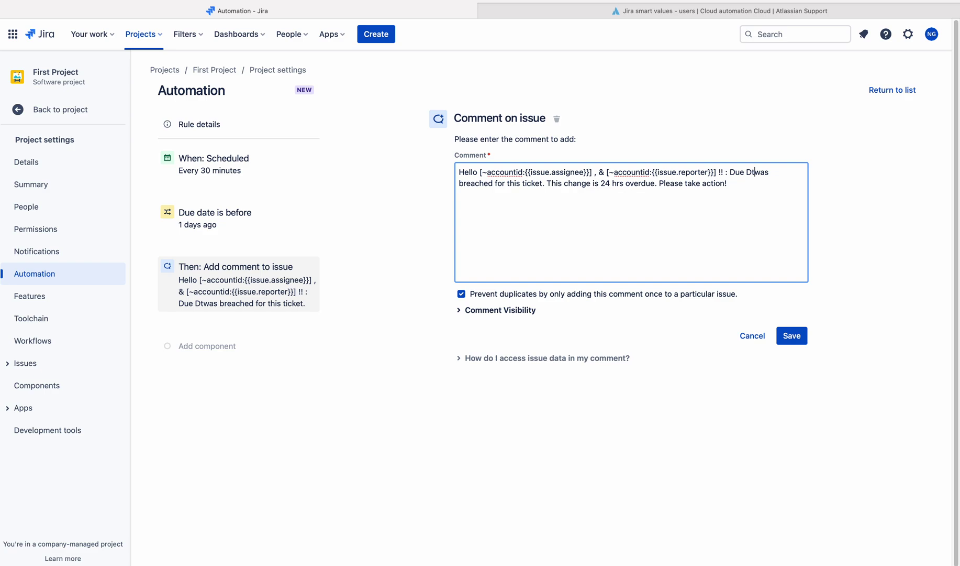
key("BackSpace")
type("ate")
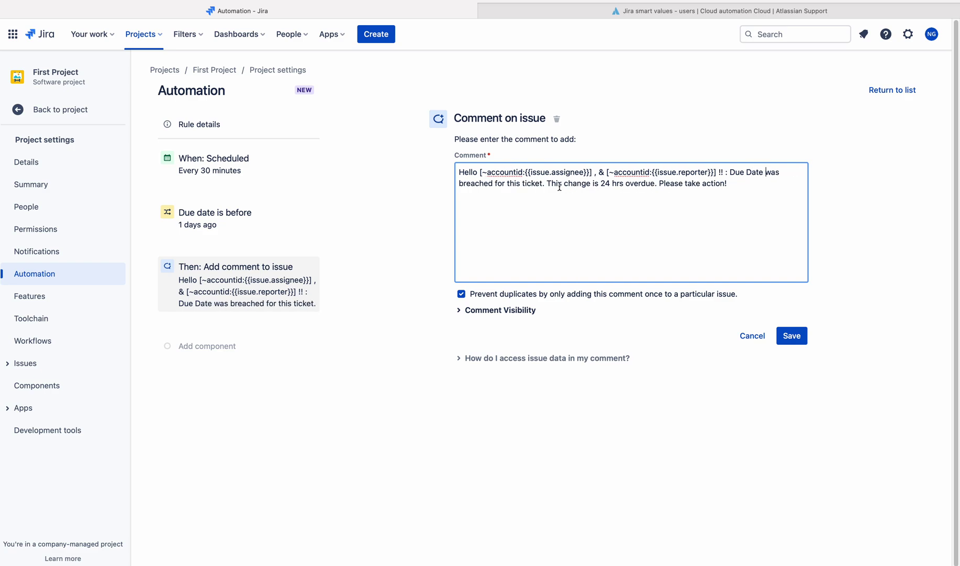
Step: Change the word 'change' to 'bug' in the comment
double_click(579, 183)
type("bug")
left_click(749, 185)
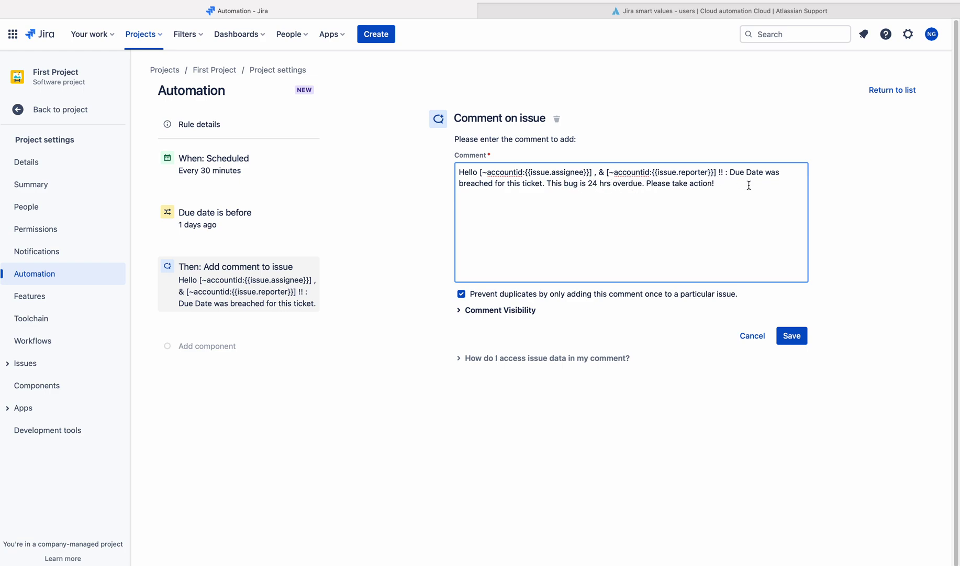
left_click_drag(749, 185, 458, 173)
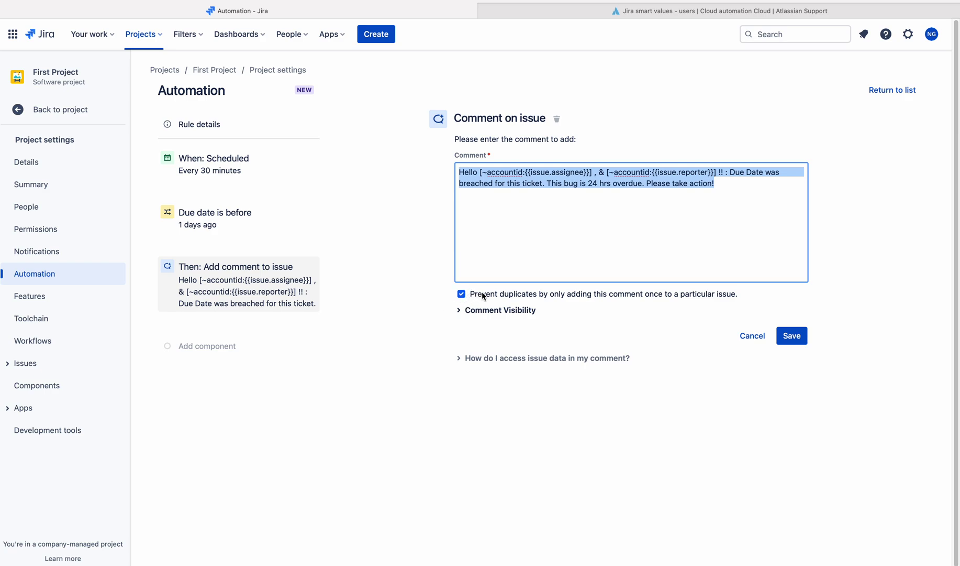
left_click_drag(470, 294, 745, 294)
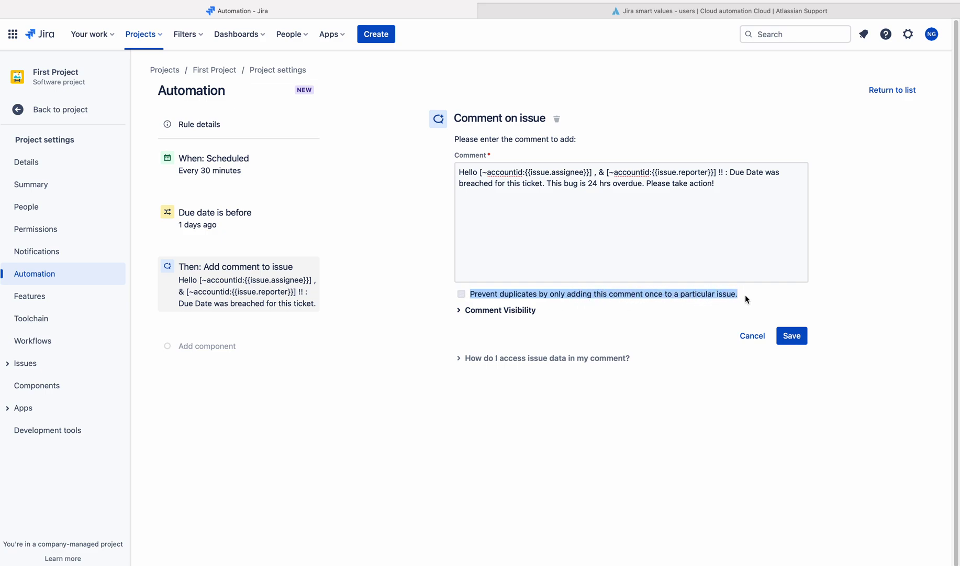
left_click(745, 294)
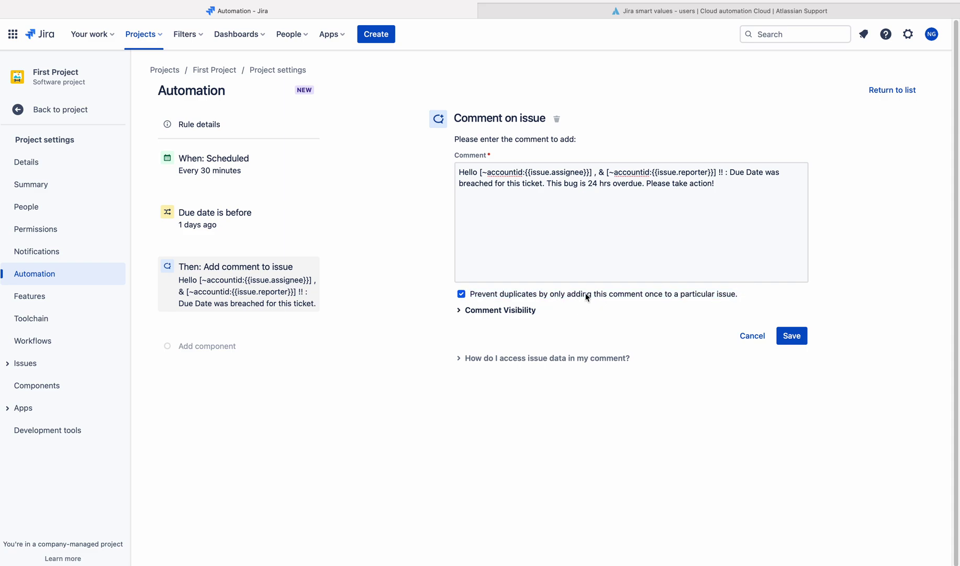
left_click(462, 296)
left_click(461, 296)
left_click(462, 294)
left_click(552, 11)
left_click(402, 10)
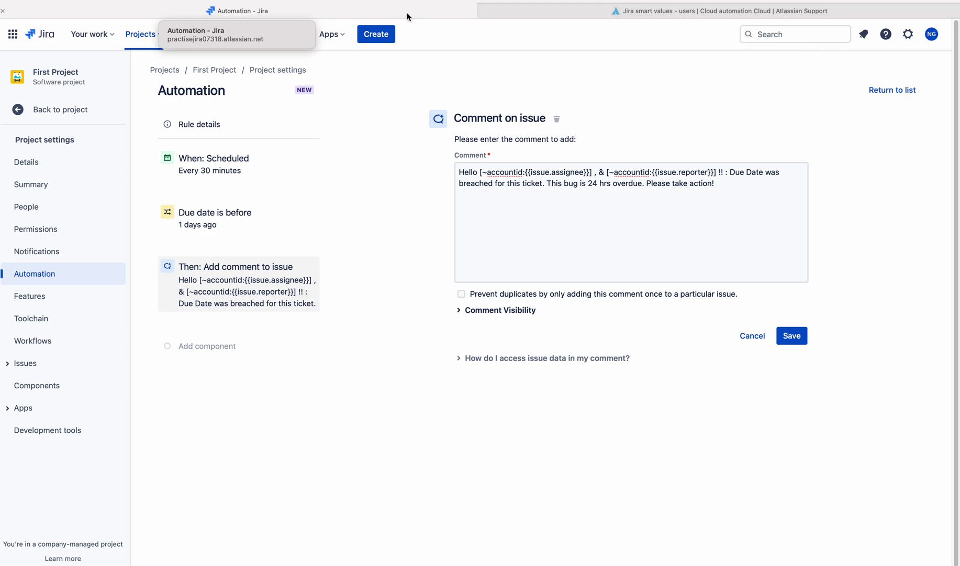
left_click(480, 14)
left_click(427, 11)
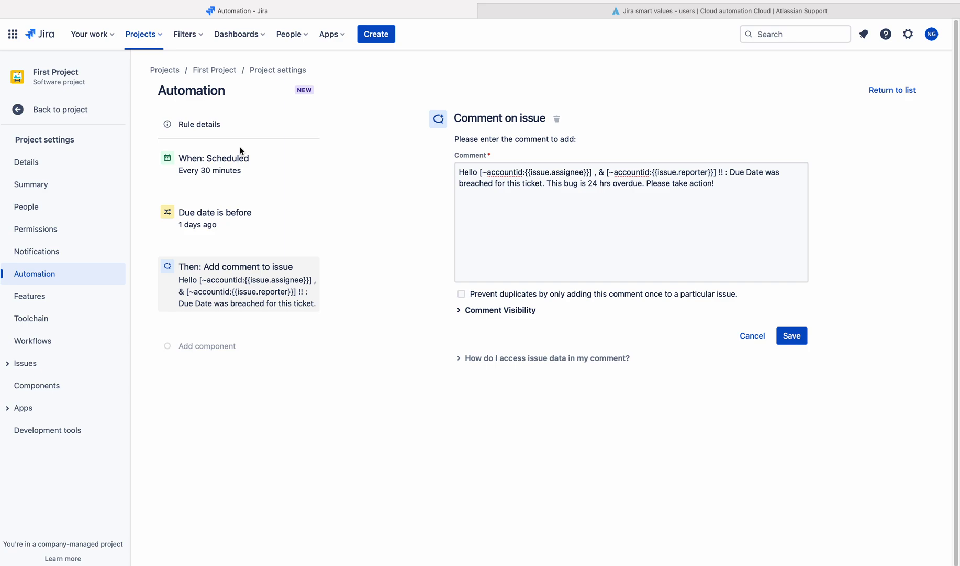
left_click(462, 294)
Step: Leave the comment visibility as Public comment and save the Comment on issue action
left_click(459, 312)
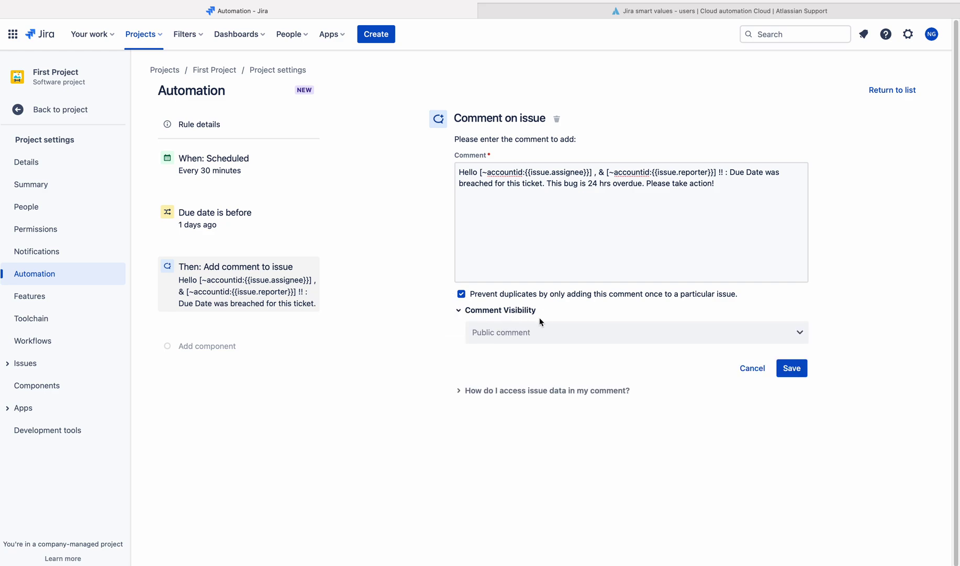
left_click(540, 333)
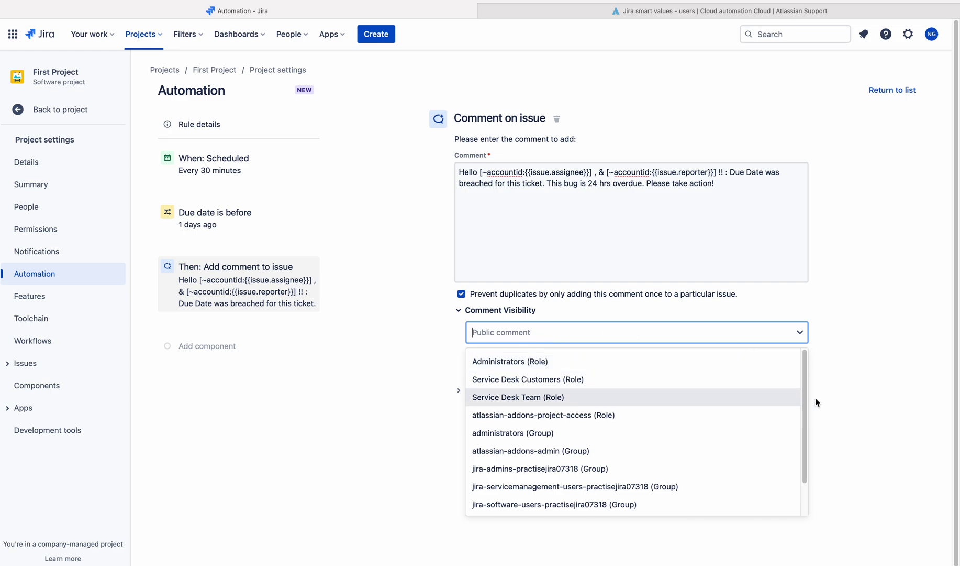
left_click_drag(806, 411, 804, 364)
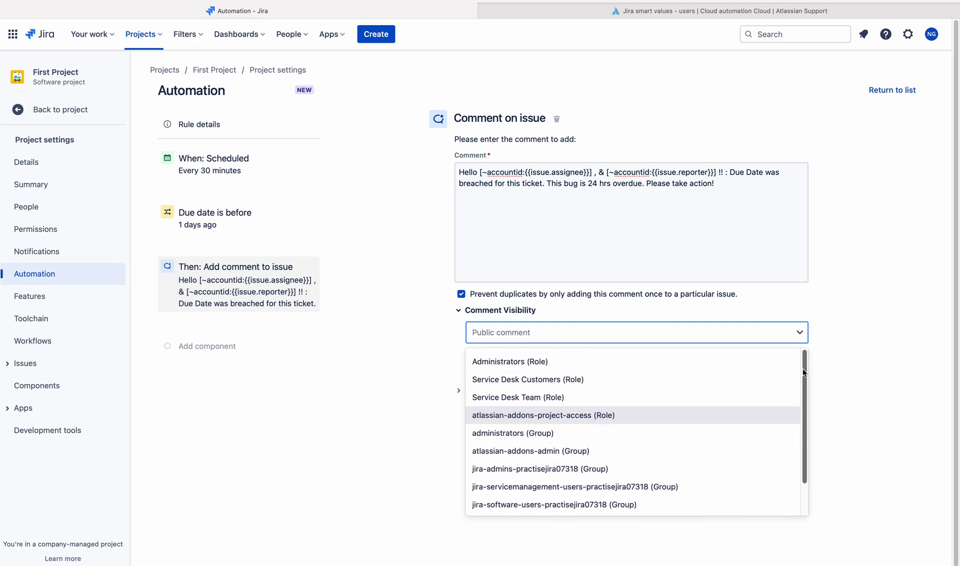
left_click(823, 345)
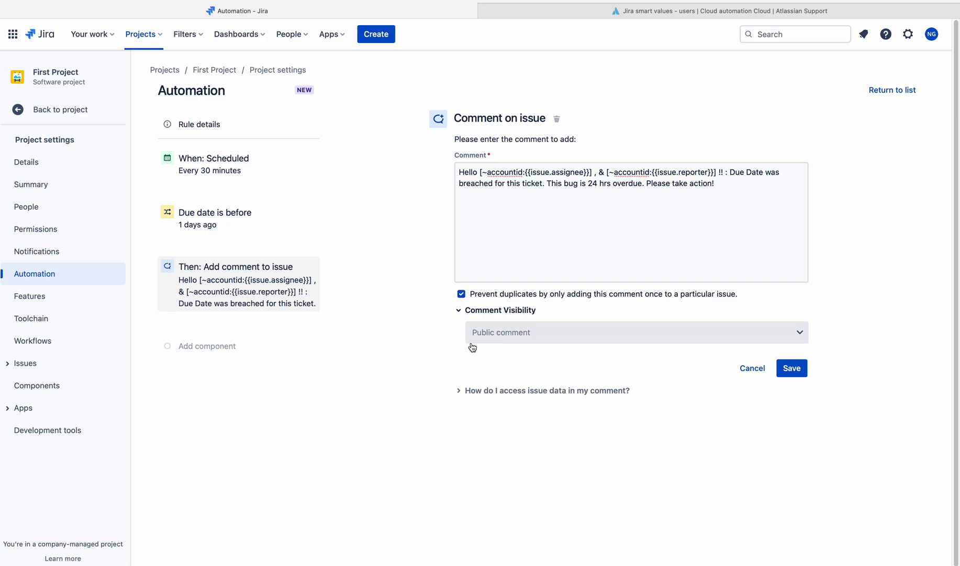
left_click(791, 368)
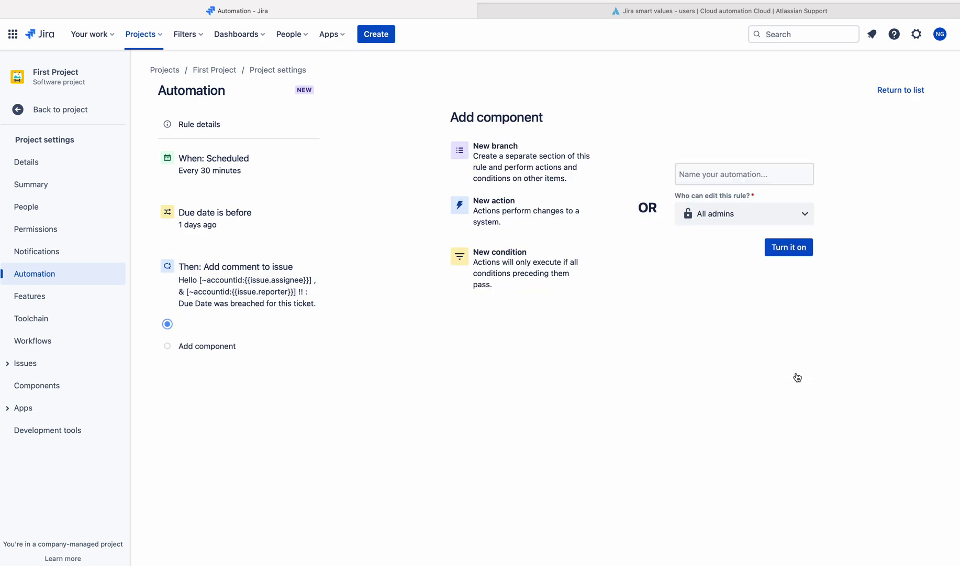
Step: Enter 'Automation to send emails when 24 hrs overdue' as the rule's name
left_click(711, 178)
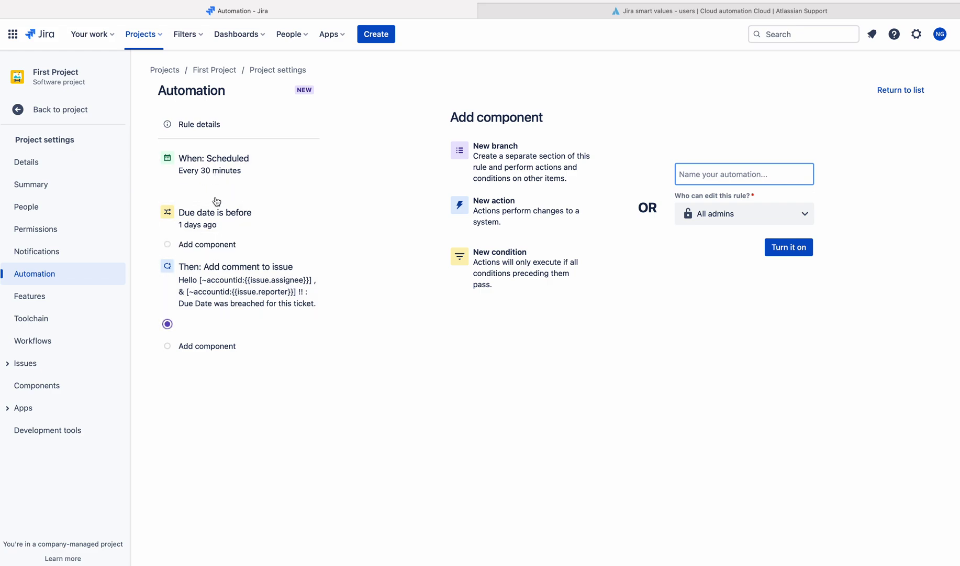
mouse_move(222, 188)
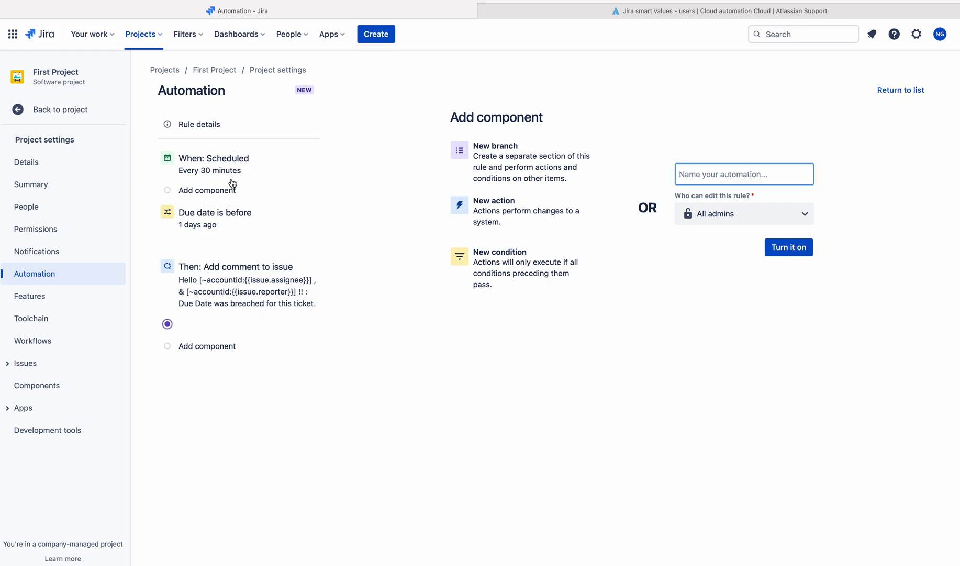
type("Au")
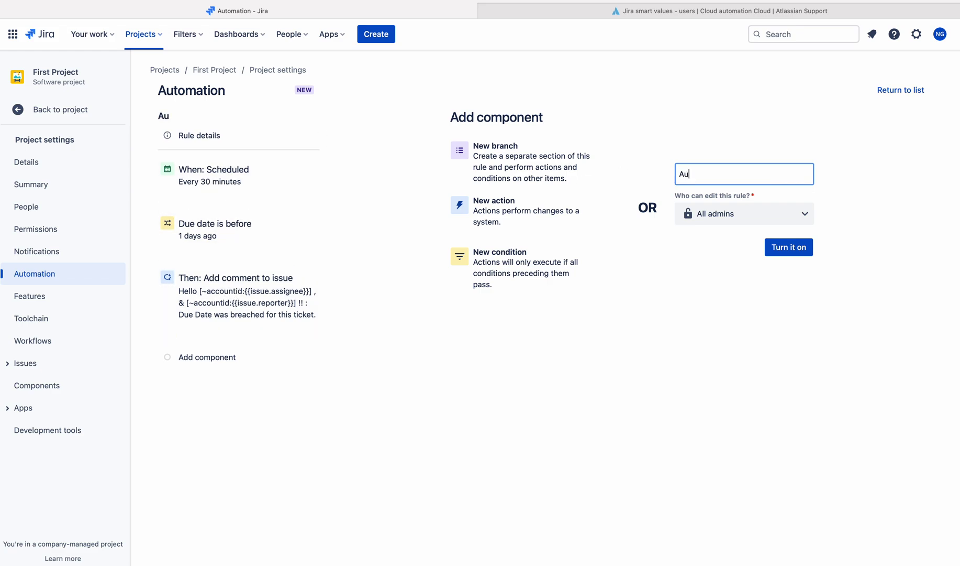
type("tomation to m")
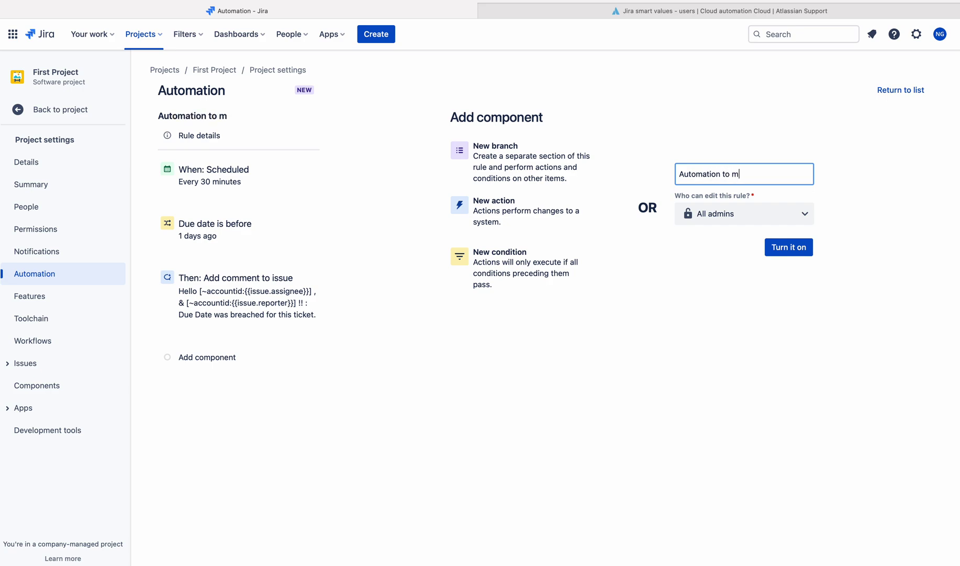
key("BackSpace")
key("BackSpace")
type("send emails when ")
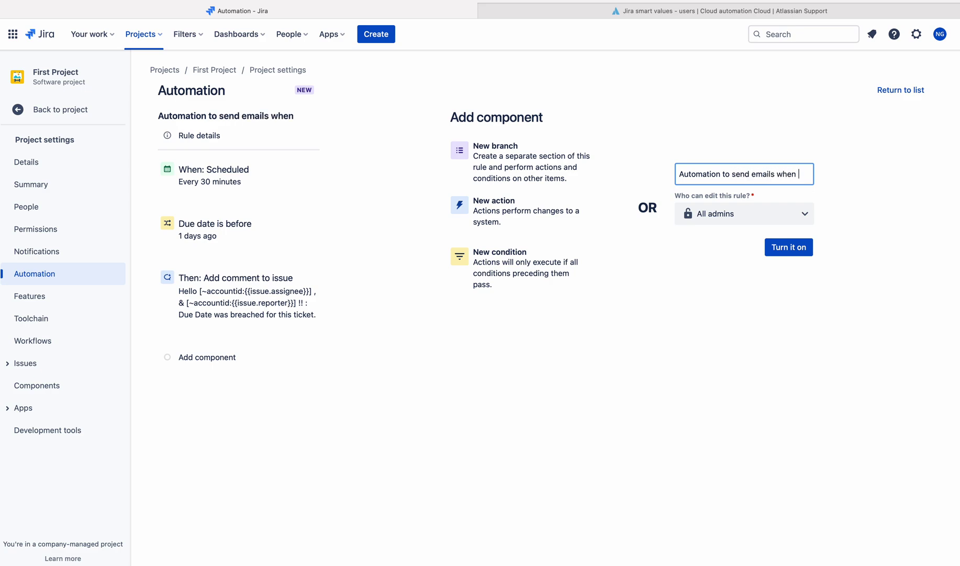
type("24 hrs")
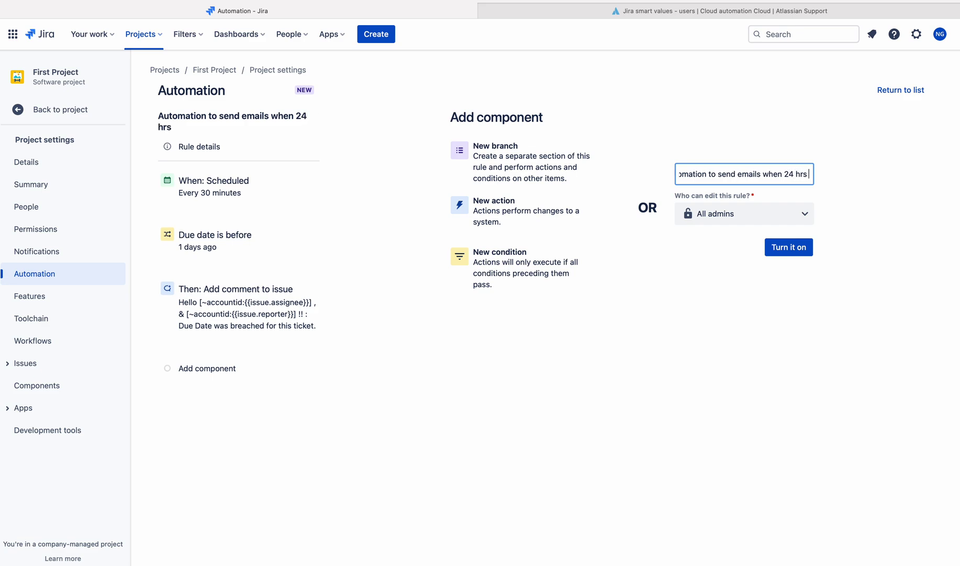
type(" overdue")
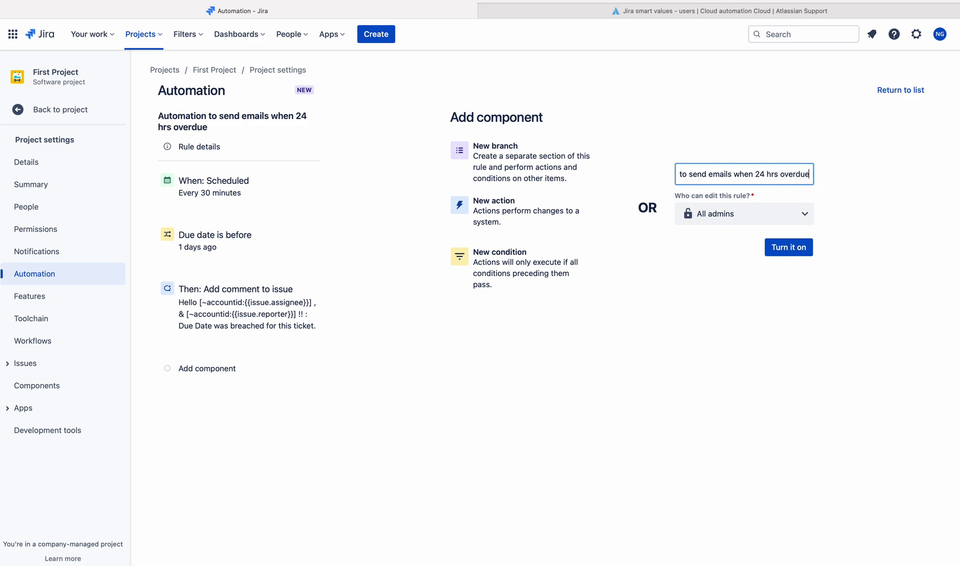
left_click(679, 311)
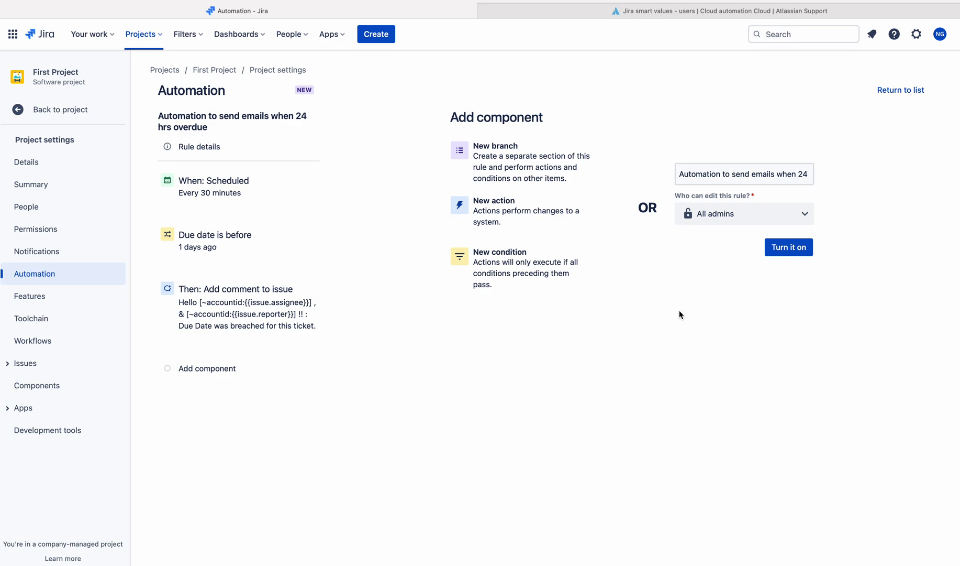
Step: Switch the new overdue-email automation rule on
left_click(796, 256)
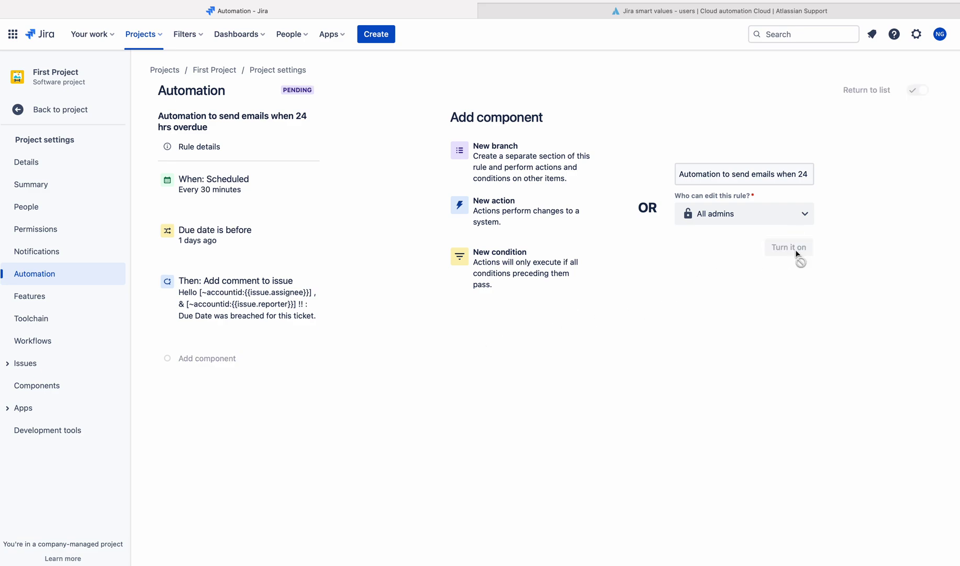